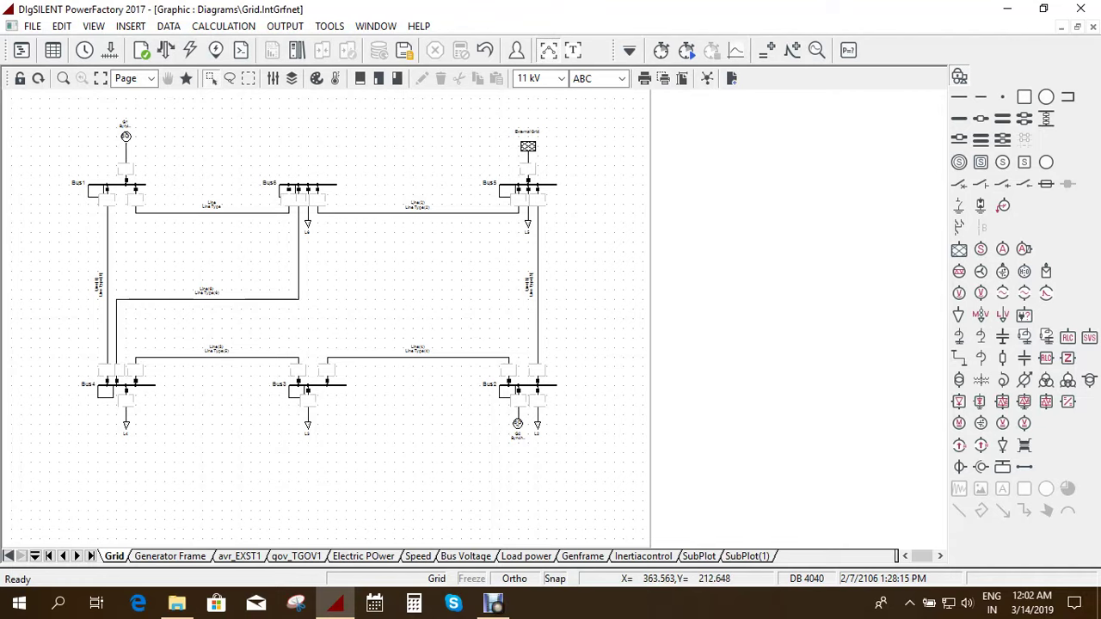
{"action": "left_click", "coordinate": [1006, 8]}
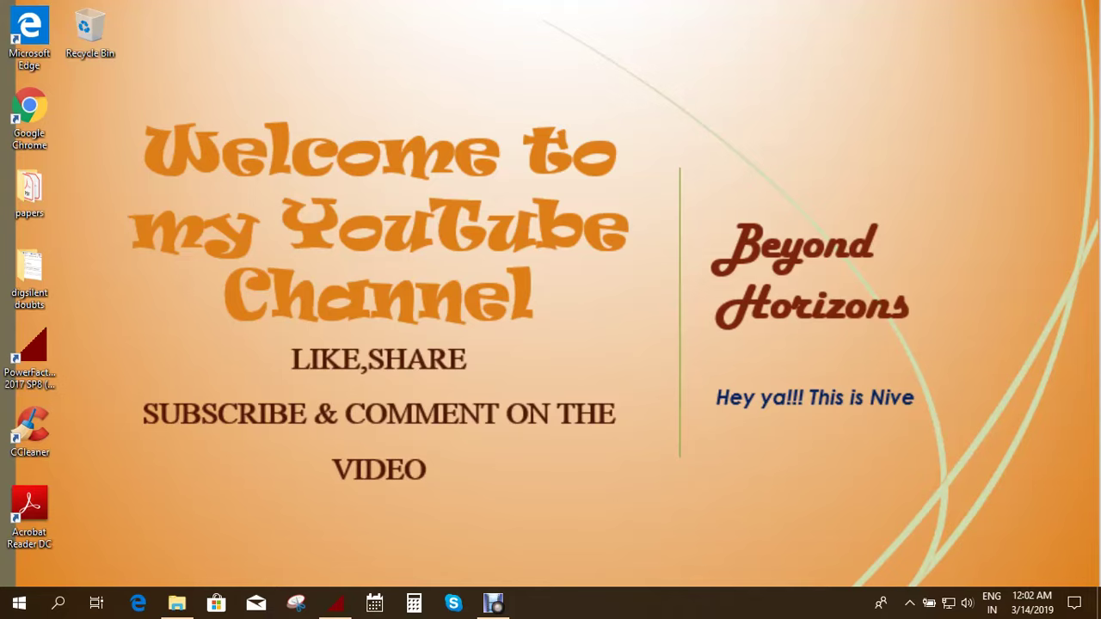
{"action": "left_click", "coordinate": [335, 602]}
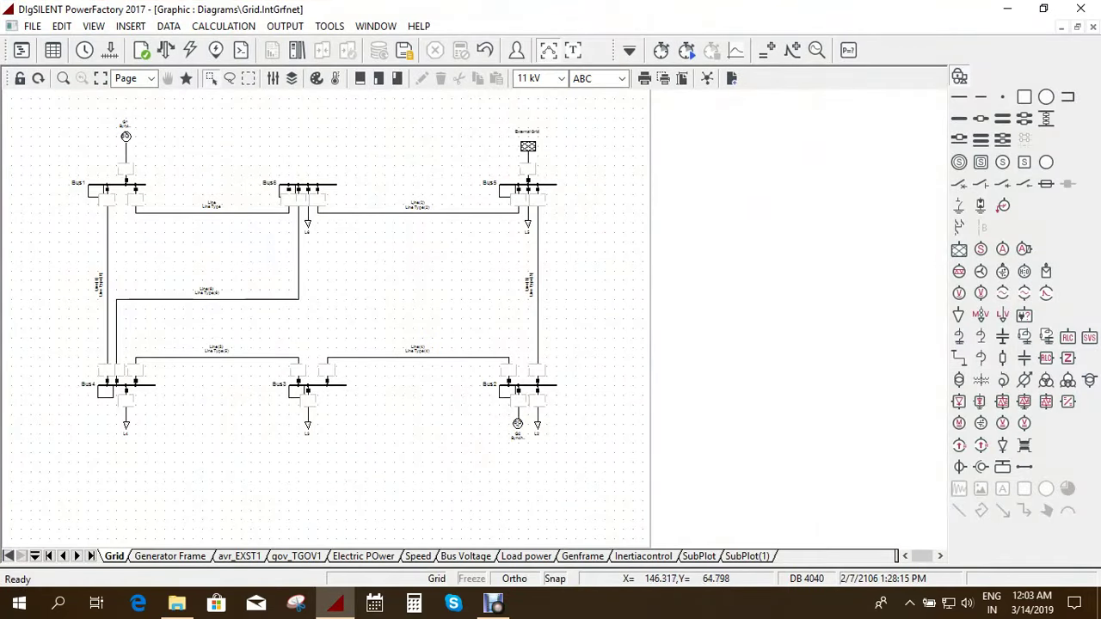
Step: Show the Generator Frame diagram, and browse to the User Defined Models folder in the SIXBUS project's library
{"action": "left_click", "coordinate": [180, 555]}
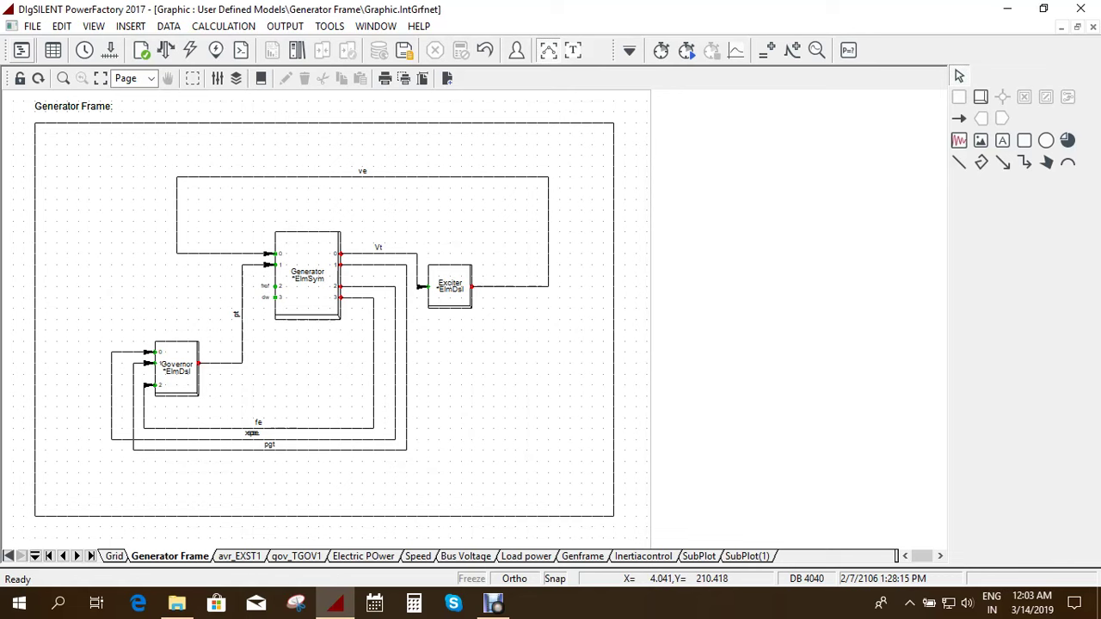
{"action": "left_click", "coordinate": [22, 50]}
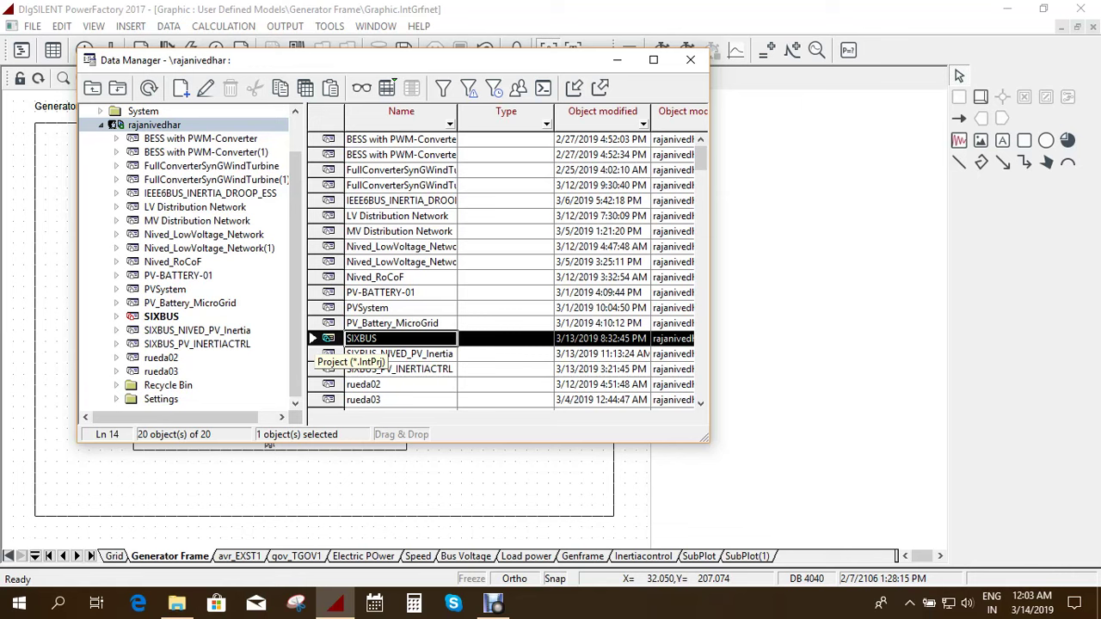
{"action": "double_click", "coordinate": [327, 340]}
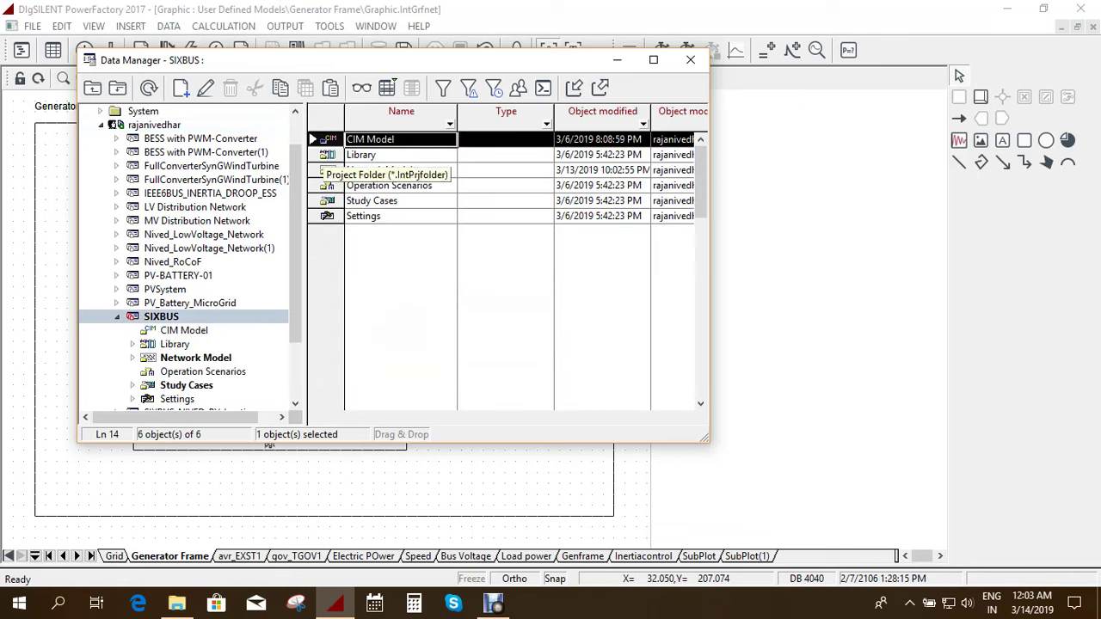
{"action": "double_click", "coordinate": [326, 155]}
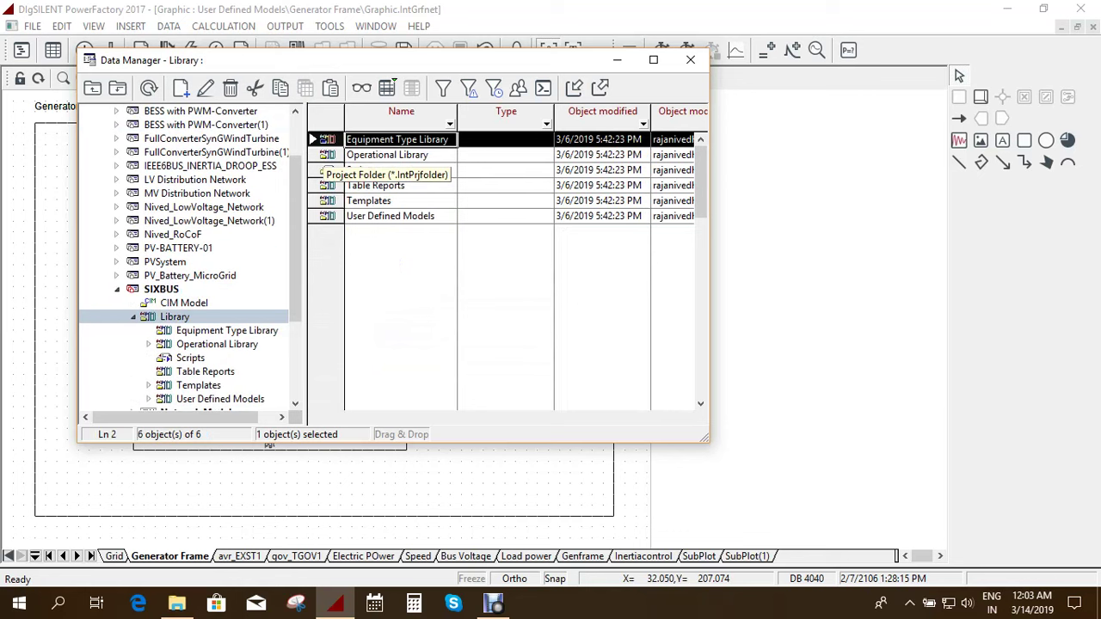
{"action": "double_click", "coordinate": [327, 215]}
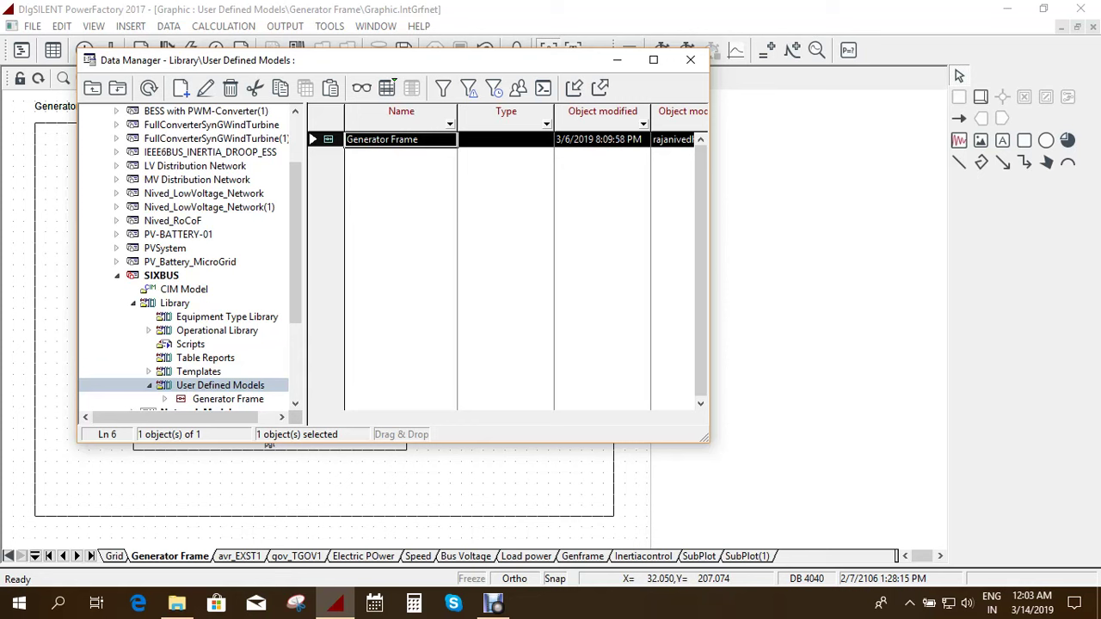
Step: Copy the exciter model avr_EXST2 from the Standard Models folder of the global library
{"action": "scroll", "coordinate": [190, 258], "scroll_direction": "up", "scroll_amount": 2}
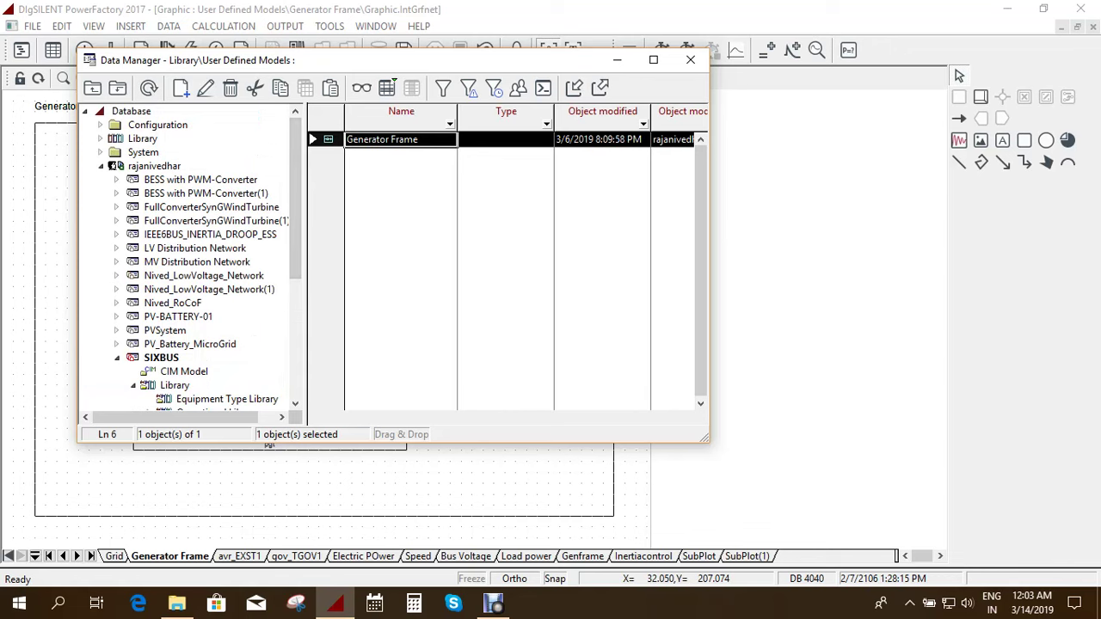
{"action": "double_click", "coordinate": [142, 138]}
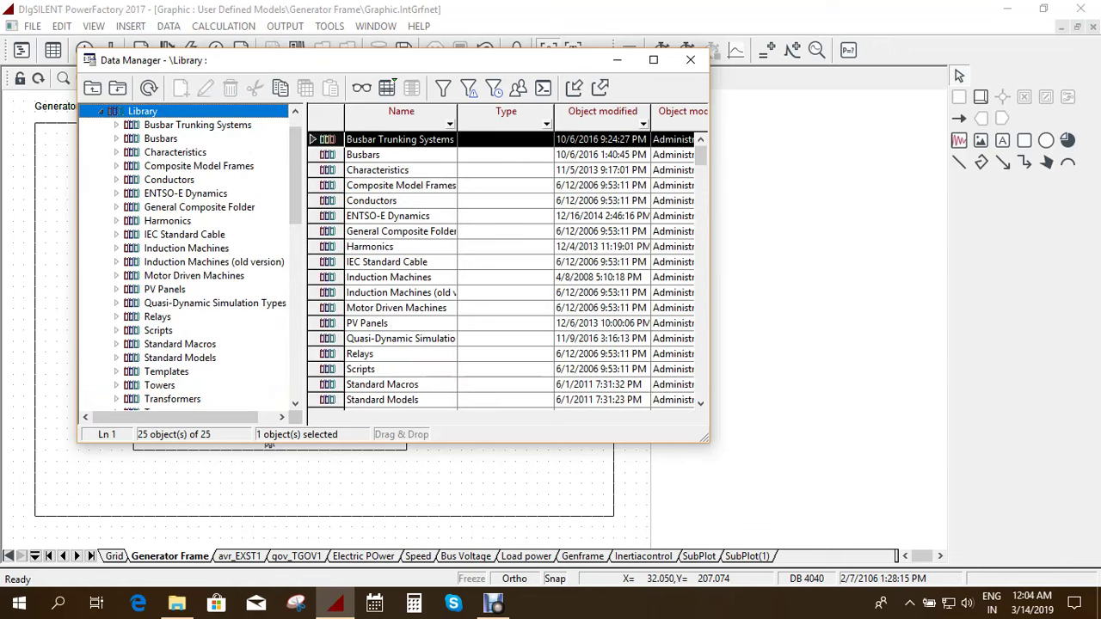
{"action": "scroll", "coordinate": [507, 269], "scroll_direction": "down", "scroll_amount": 1}
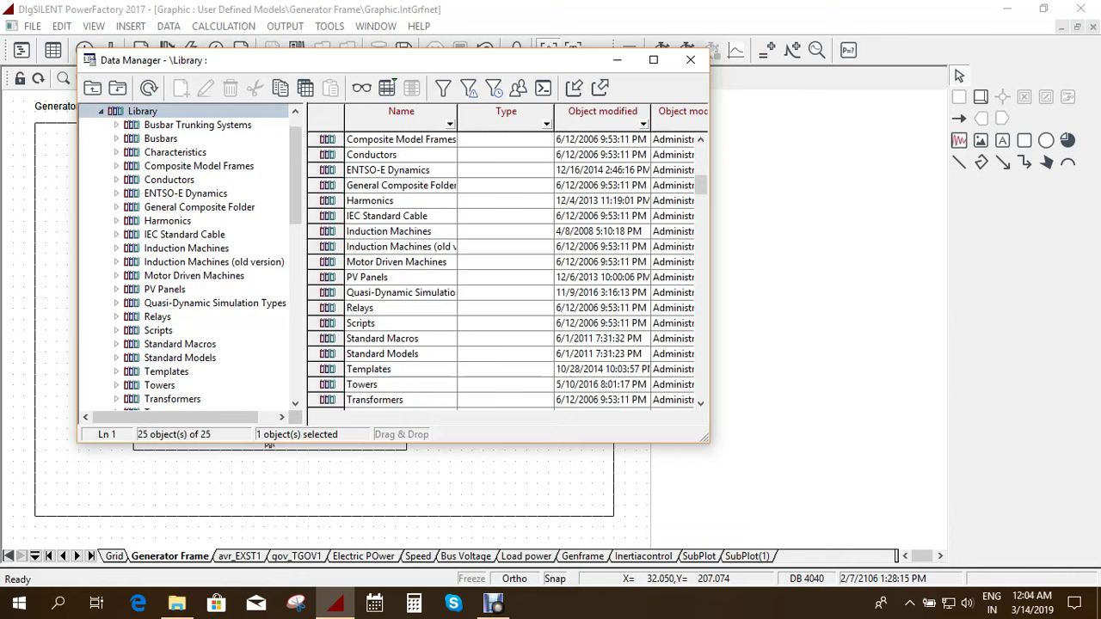
{"action": "double_click", "coordinate": [327, 353]}
{"action": "scroll", "coordinate": [507, 270], "scroll_direction": "down", "scroll_amount": 6}
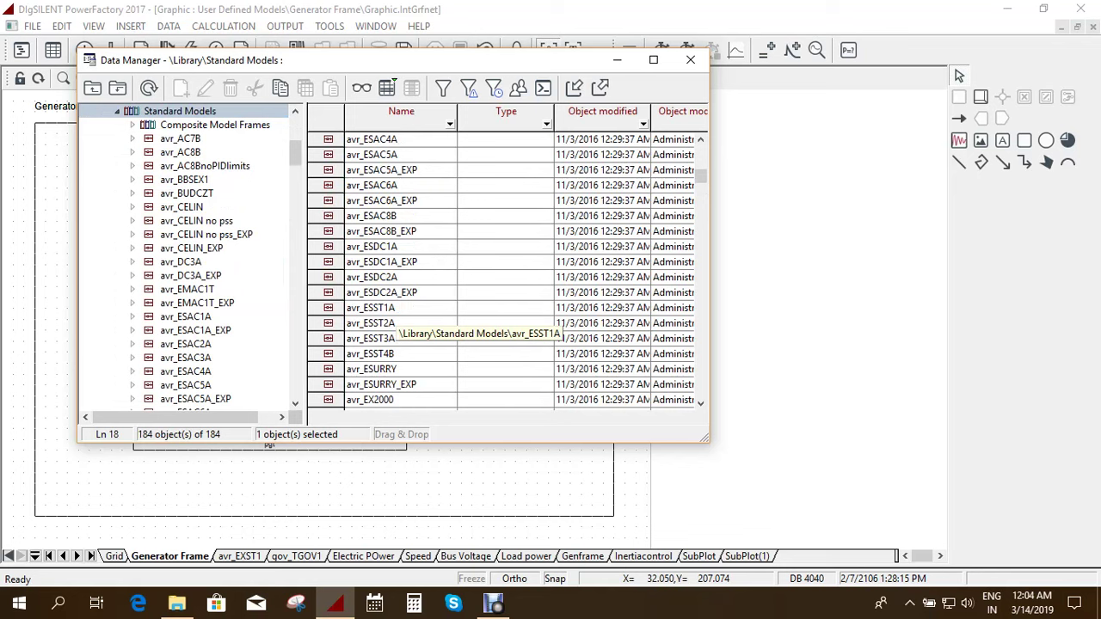
{"action": "scroll", "coordinate": [507, 269], "scroll_direction": "down", "scroll_amount": 6}
{"action": "scroll", "coordinate": [507, 269], "scroll_direction": "down", "scroll_amount": 3}
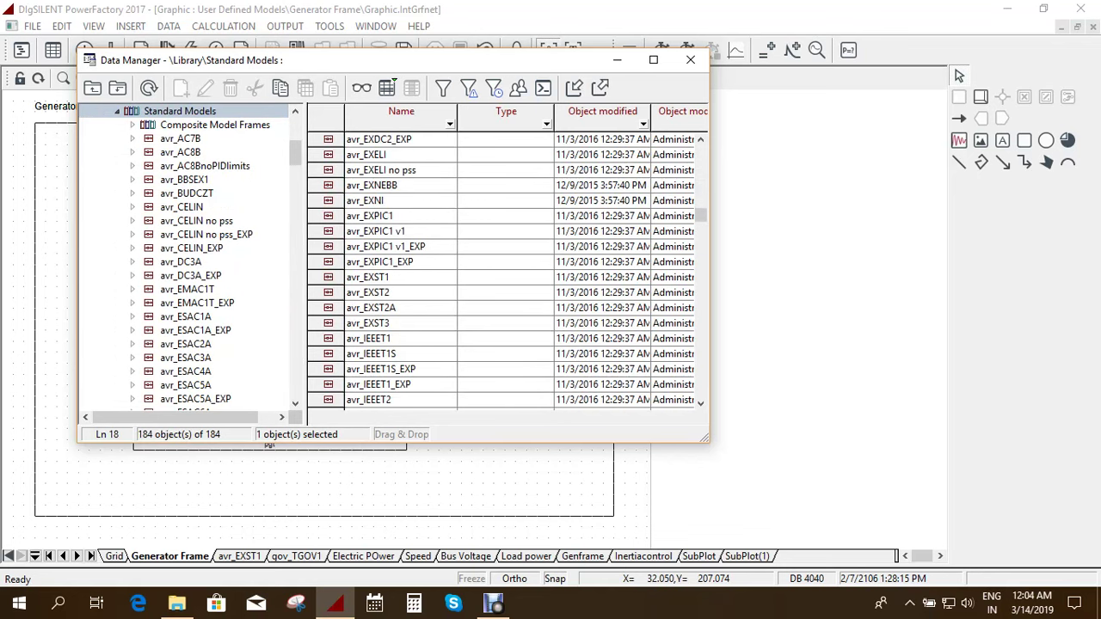
{"action": "left_click", "coordinate": [328, 292]}
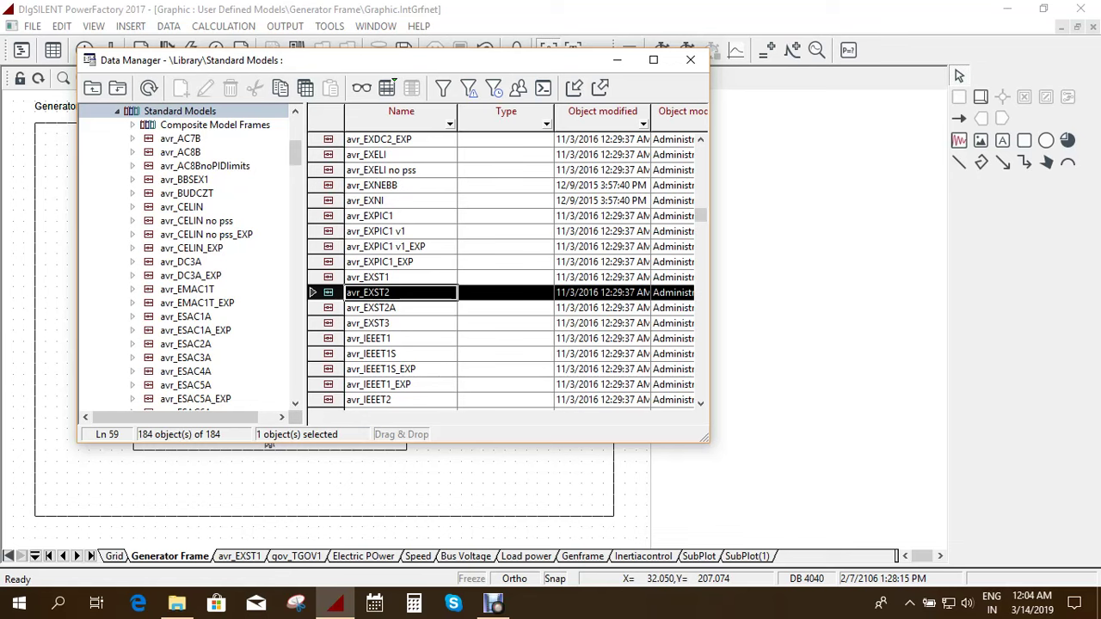
Step: Paste the copied exciter model into the User Defined Models folder of the SIXBUS project library
{"action": "scroll", "coordinate": [189, 258], "scroll_direction": "down", "scroll_amount": 20}
{"action": "scroll", "coordinate": [190, 257], "scroll_direction": "down", "scroll_amount": 20}
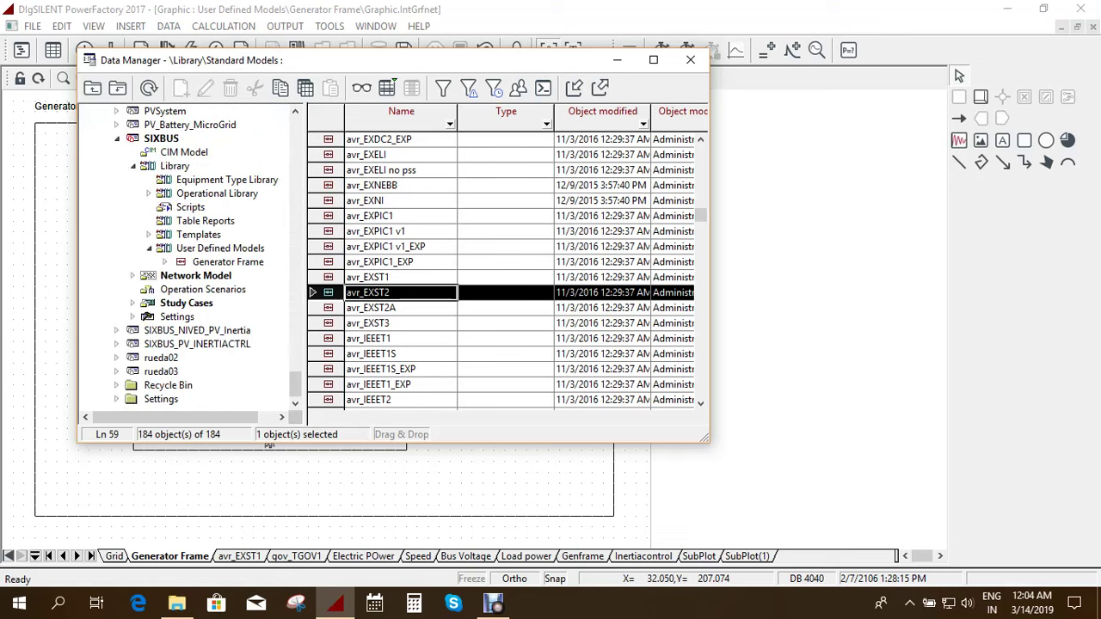
{"action": "left_click", "coordinate": [161, 138]}
{"action": "double_click", "coordinate": [361, 154]}
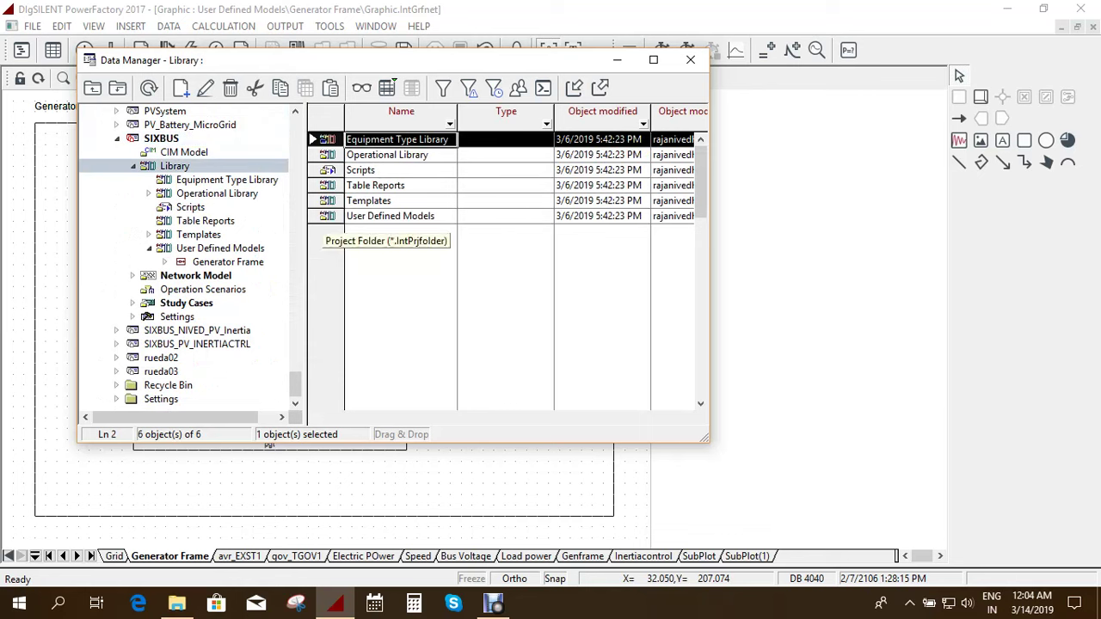
{"action": "double_click", "coordinate": [387, 216]}
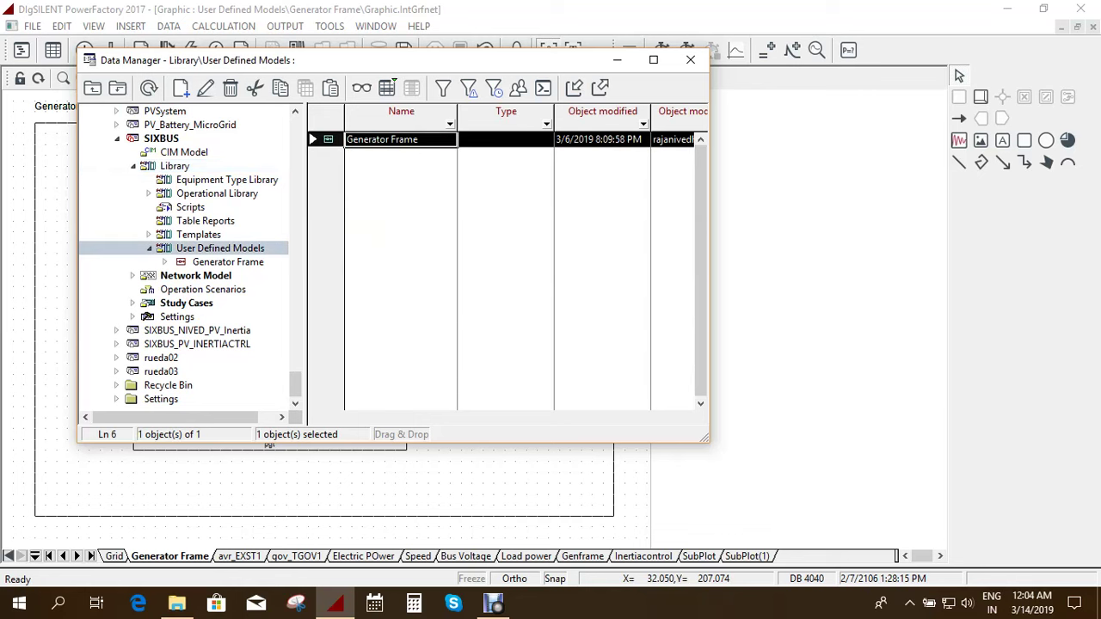
{"action": "right_click", "coordinate": [330, 140]}
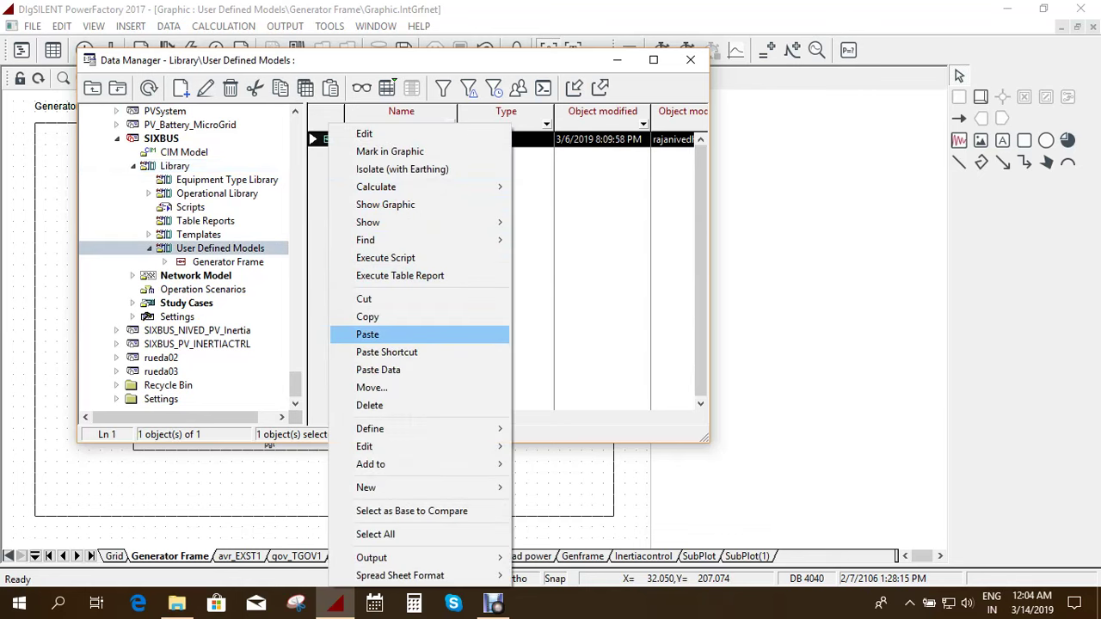
{"action": "left_click", "coordinate": [378, 334]}
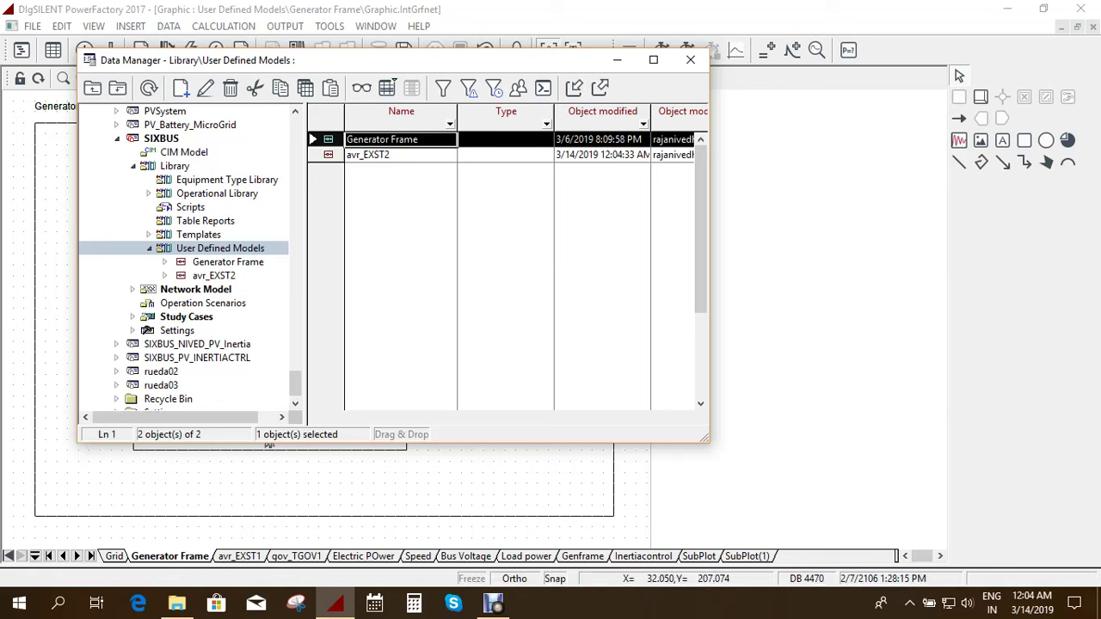
Step: Copy the governor model gov_TGOV2 from the global library's Standard Models folder
{"action": "scroll", "coordinate": [189, 258], "scroll_direction": "up", "scroll_amount": 15}
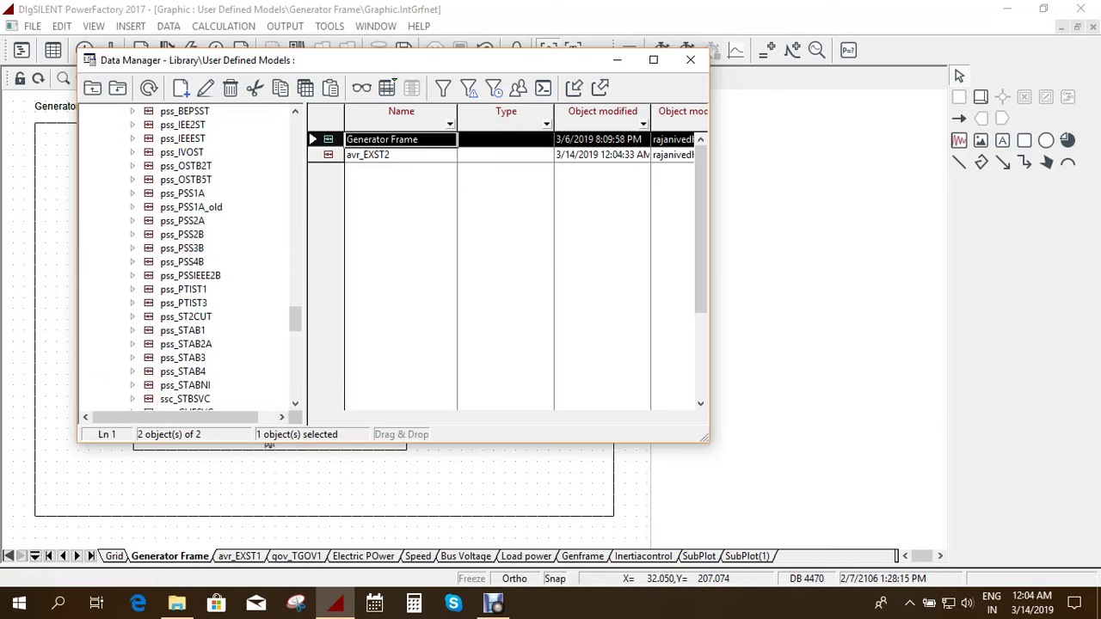
{"action": "scroll", "coordinate": [189, 258], "scroll_direction": "up", "scroll_amount": 20}
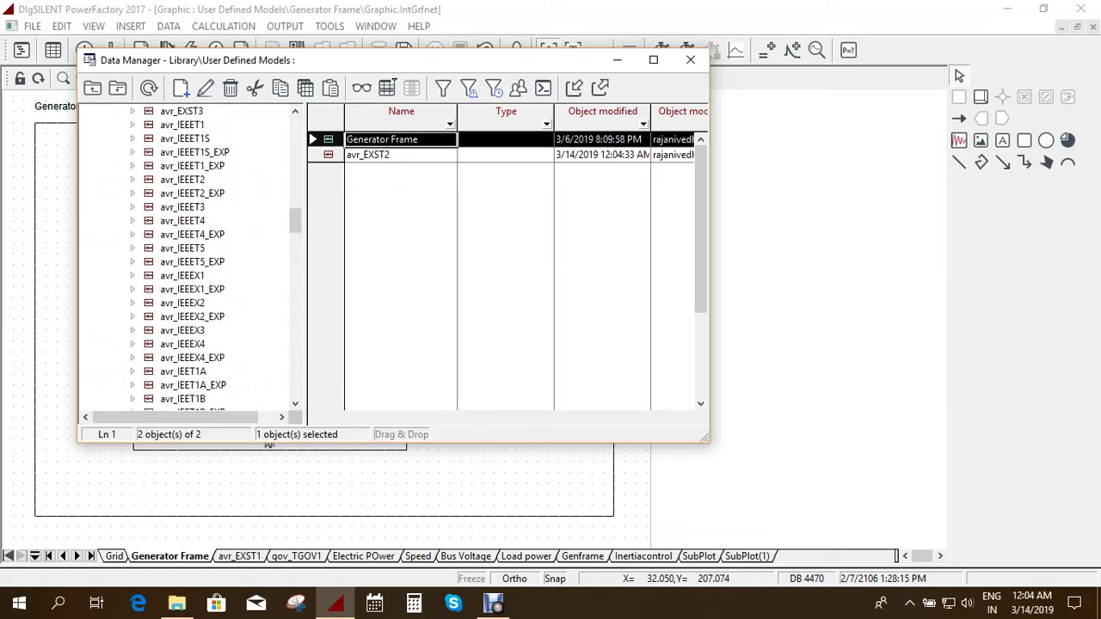
{"action": "scroll", "coordinate": [189, 258], "scroll_direction": "up", "scroll_amount": 10}
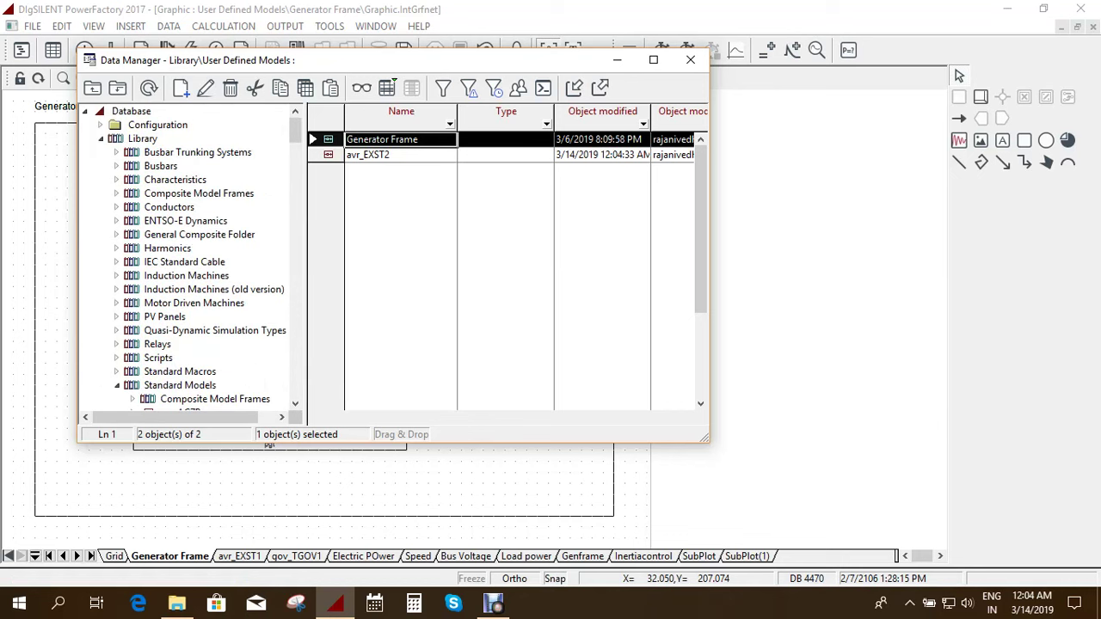
{"action": "left_click", "coordinate": [180, 386]}
{"action": "scroll", "coordinate": [507, 269], "scroll_direction": "down", "scroll_amount": 20}
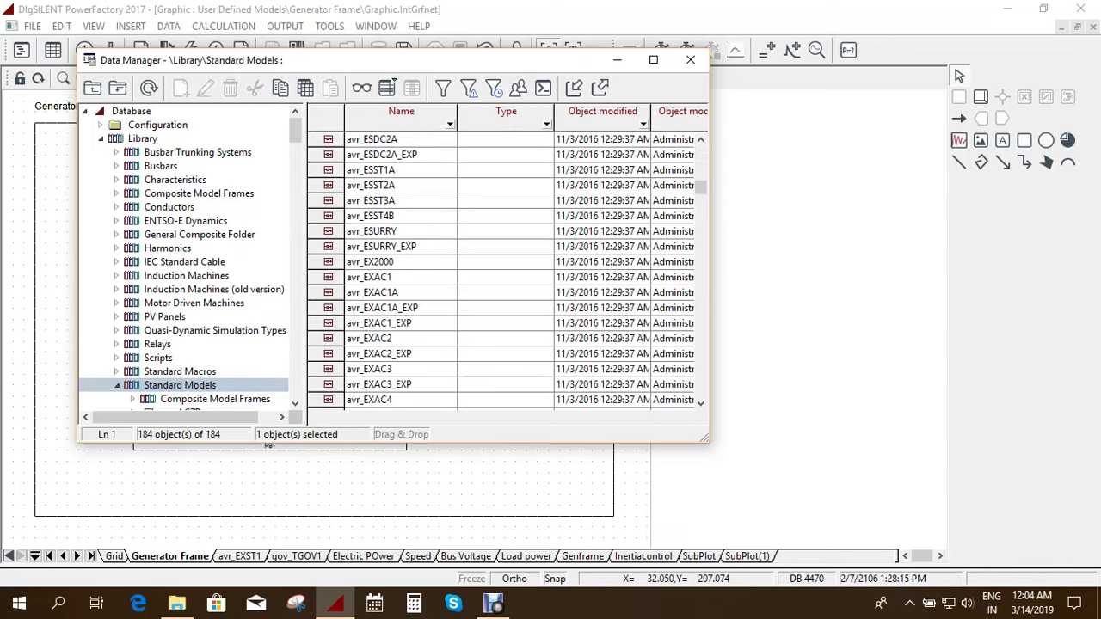
{"action": "scroll", "coordinate": [408, 296], "scroll_direction": "down", "scroll_amount": 8}
{"action": "scroll", "coordinate": [409, 296], "scroll_direction": "up", "scroll_amount": 20}
{"action": "scroll", "coordinate": [408, 297], "scroll_direction": "up", "scroll_amount": 20}
{"action": "scroll", "coordinate": [409, 297], "scroll_direction": "down", "scroll_amount": 8}
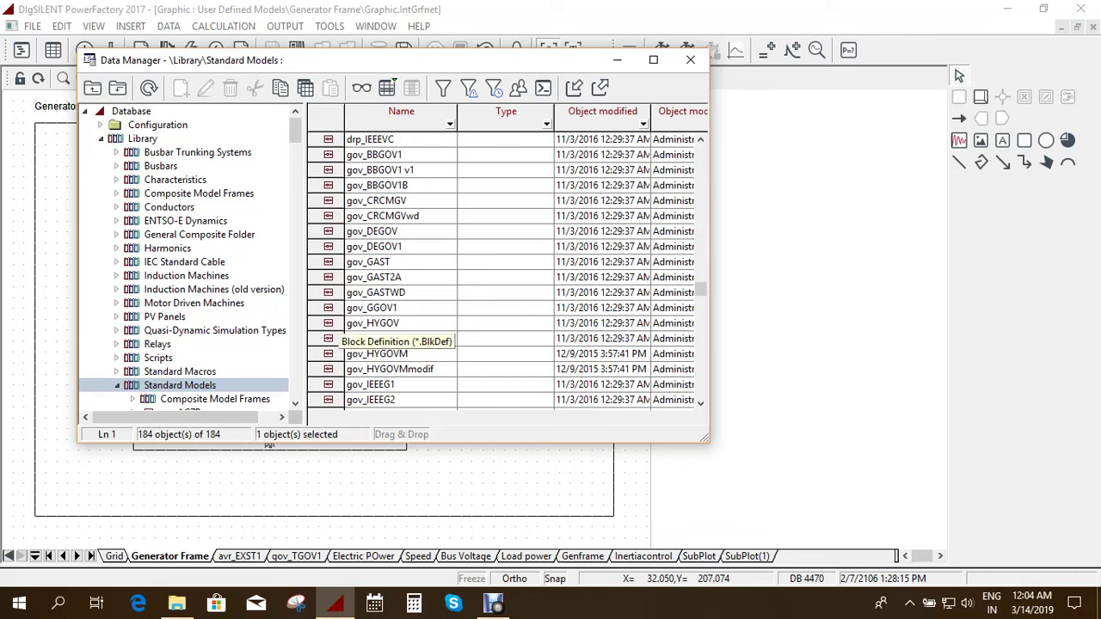
{"action": "scroll", "coordinate": [404, 344], "scroll_direction": "down", "scroll_amount": 1}
{"action": "scroll", "coordinate": [404, 344], "scroll_direction": "down", "scroll_amount": 1}
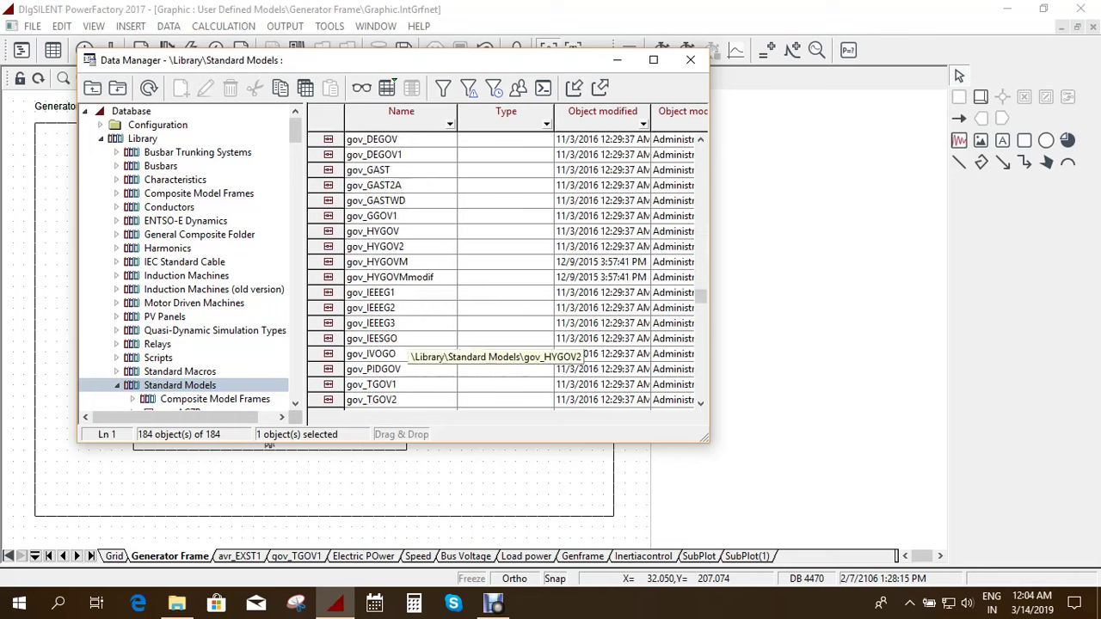
{"action": "left_click", "coordinate": [328, 399]}
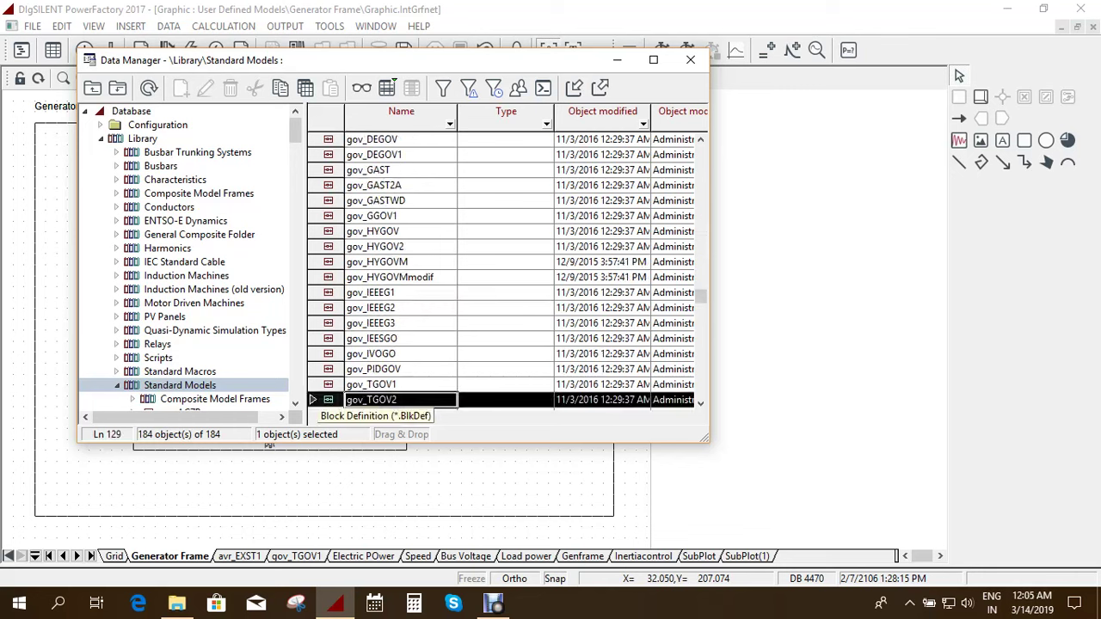
{"action": "right_click", "coordinate": [321, 400]}
{"action": "left_click", "coordinate": [360, 316]}
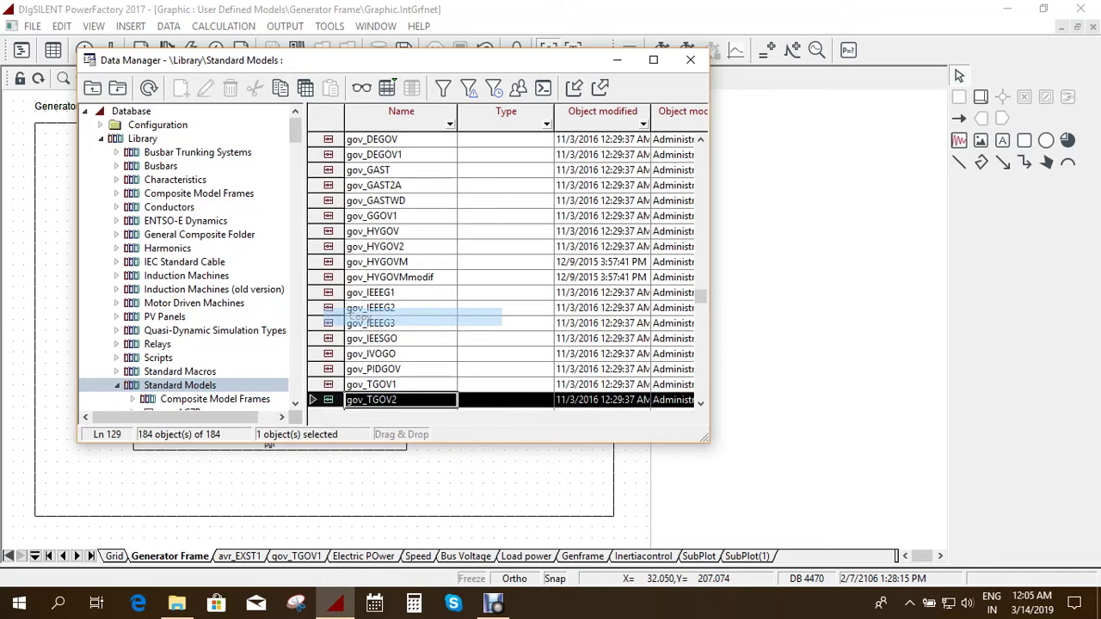
Step: Paste the copied governor model into the SIXBUS project's User Defined Models folder and close the Data Manager
{"action": "scroll", "coordinate": [189, 258], "scroll_direction": "down", "scroll_amount": 20}
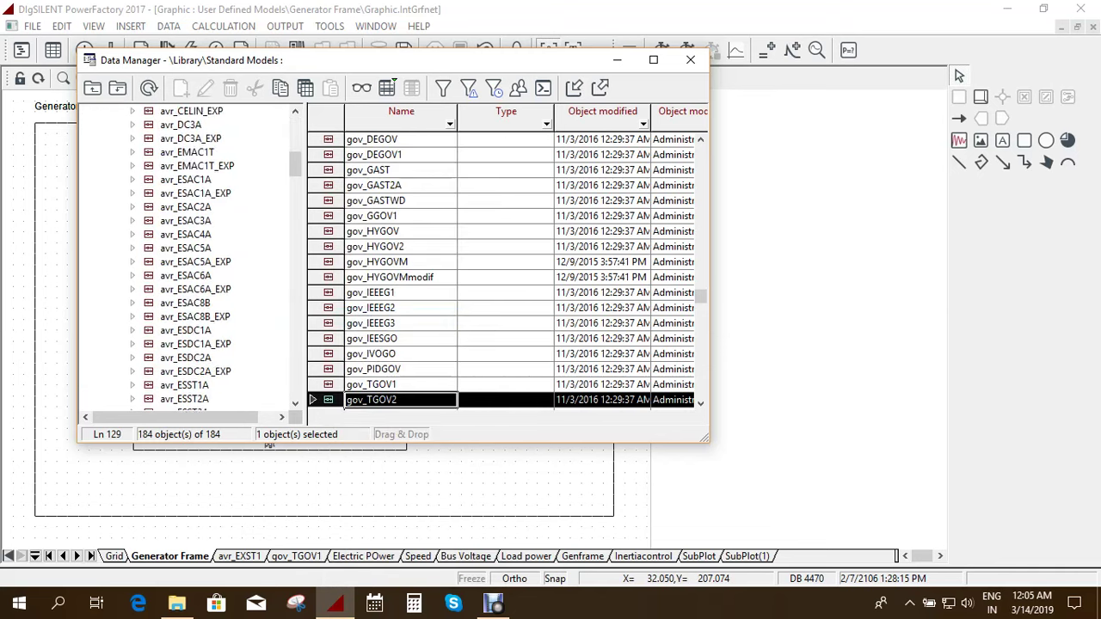
{"action": "scroll", "coordinate": [189, 258], "scroll_direction": "down", "scroll_amount": 15}
{"action": "left_click", "coordinate": [161, 343]}
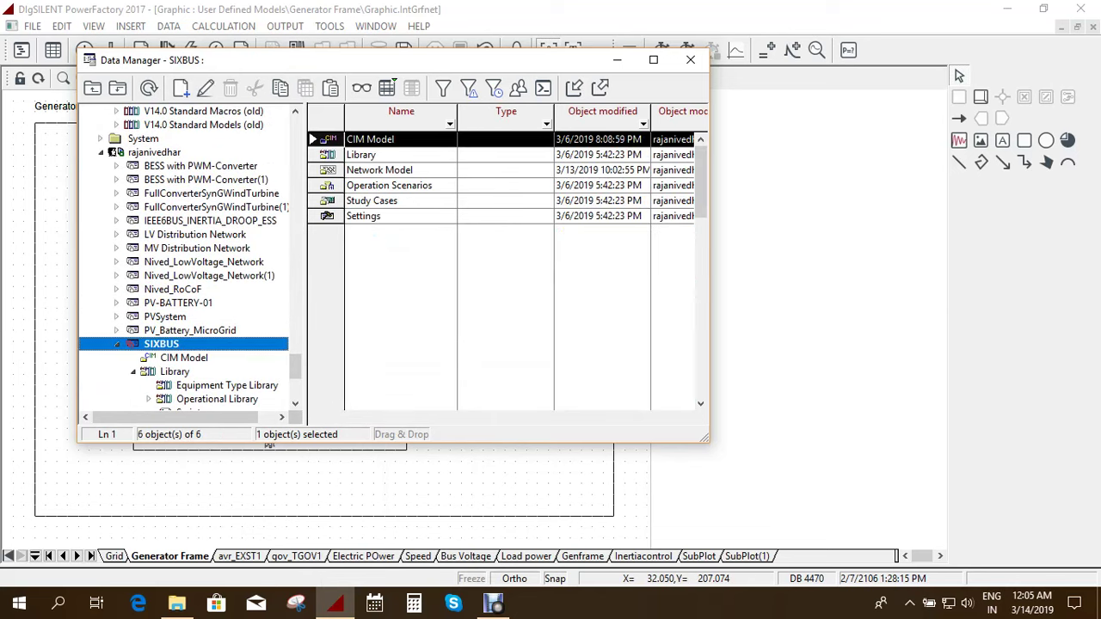
{"action": "double_click", "coordinate": [326, 154]}
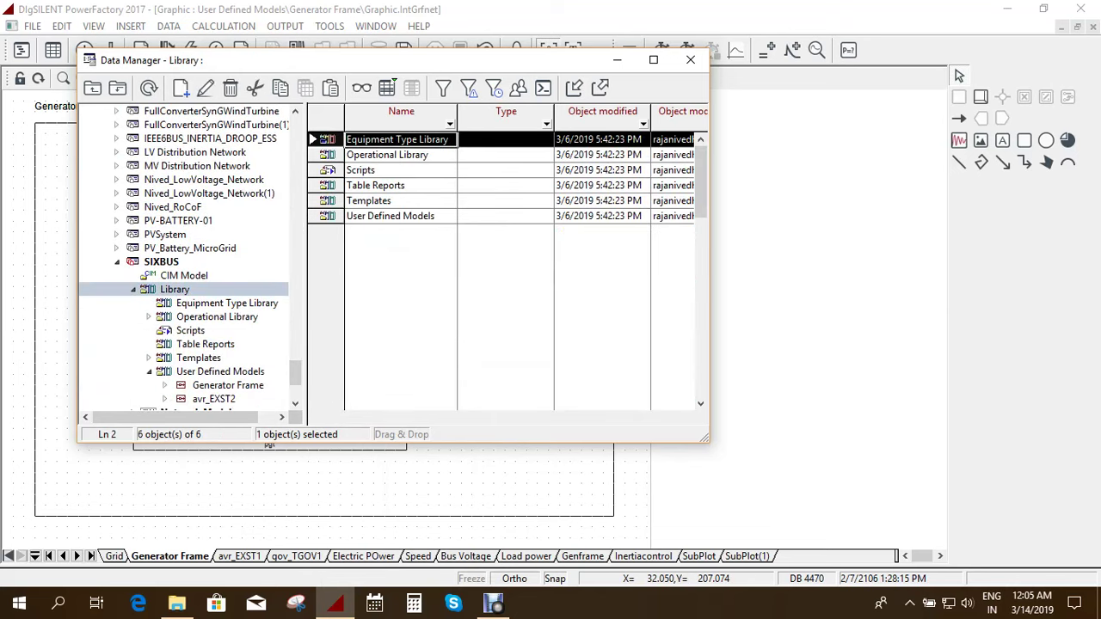
{"action": "double_click", "coordinate": [327, 216]}
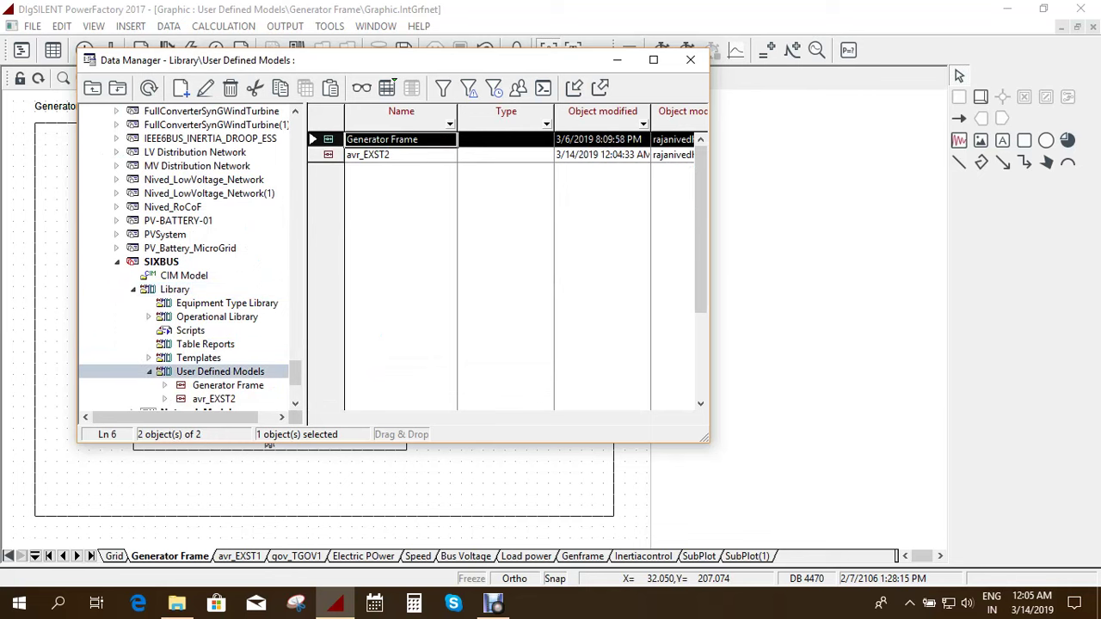
{"action": "right_click", "coordinate": [327, 138]}
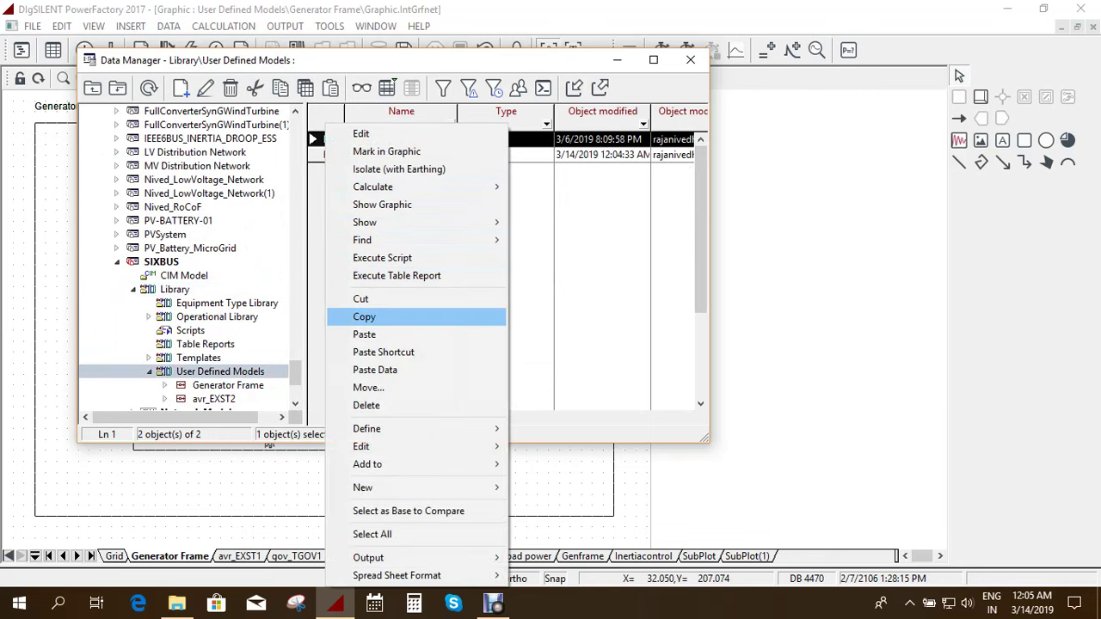
{"action": "left_click", "coordinate": [363, 334]}
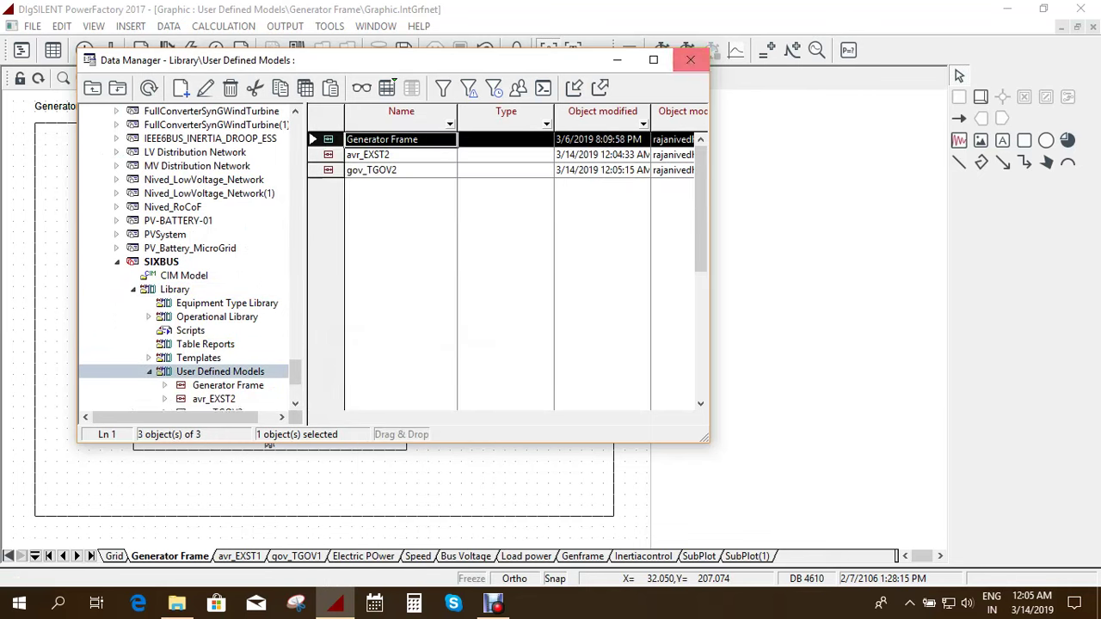
{"action": "left_click", "coordinate": [690, 60]}
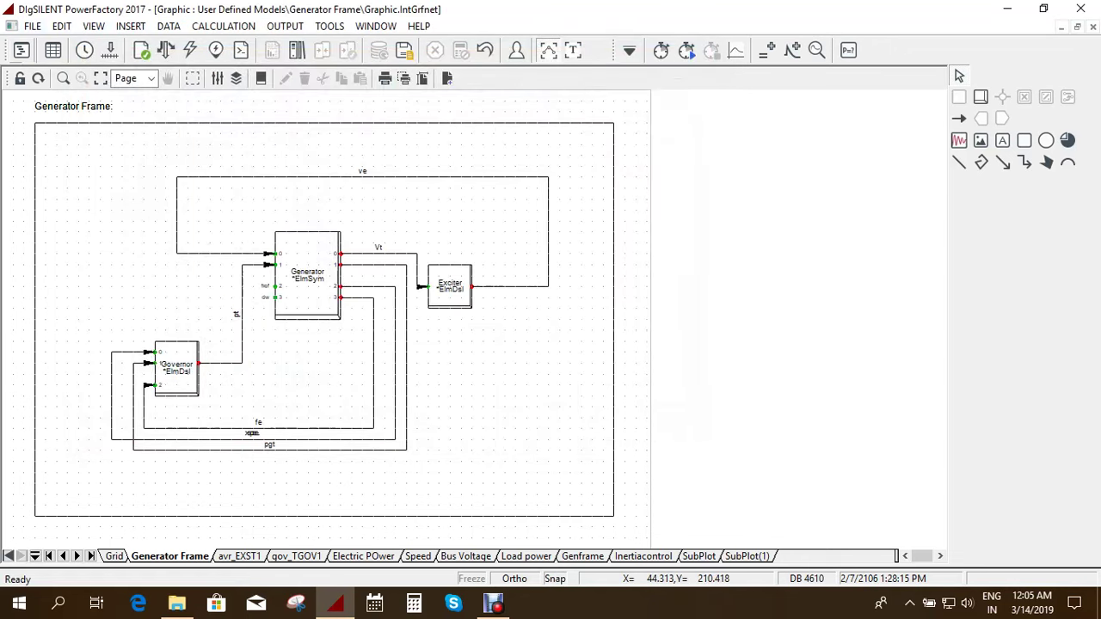
Step: Create a new Composite Model (ElmComp) element in the Grid of the SIXBUS project's Network Data
{"action": "left_click", "coordinate": [20, 50]}
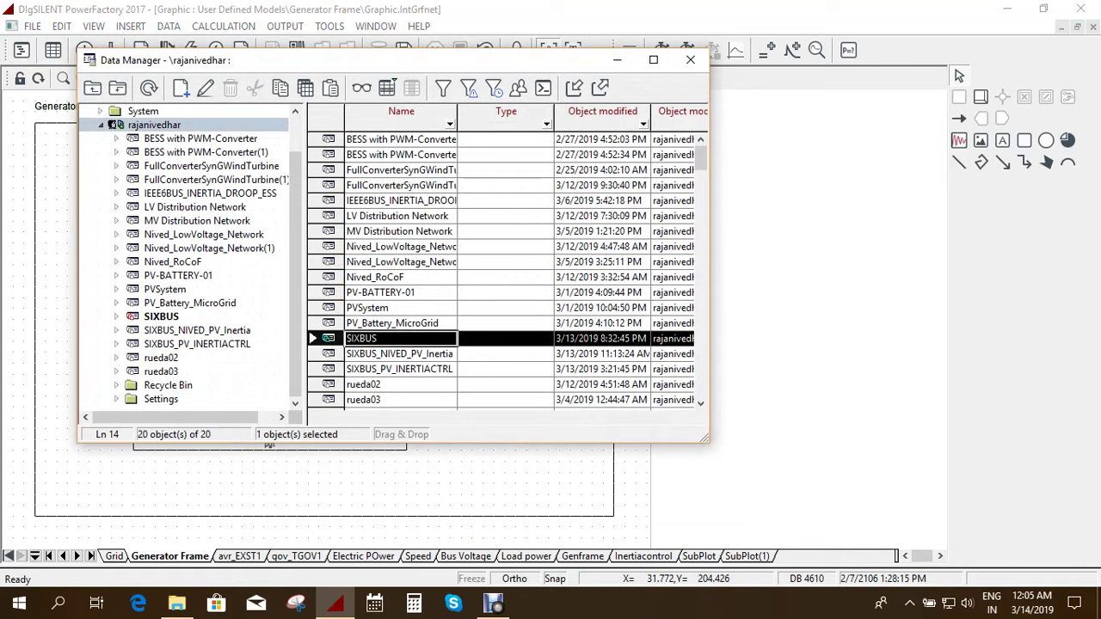
{"action": "double_click", "coordinate": [161, 316]}
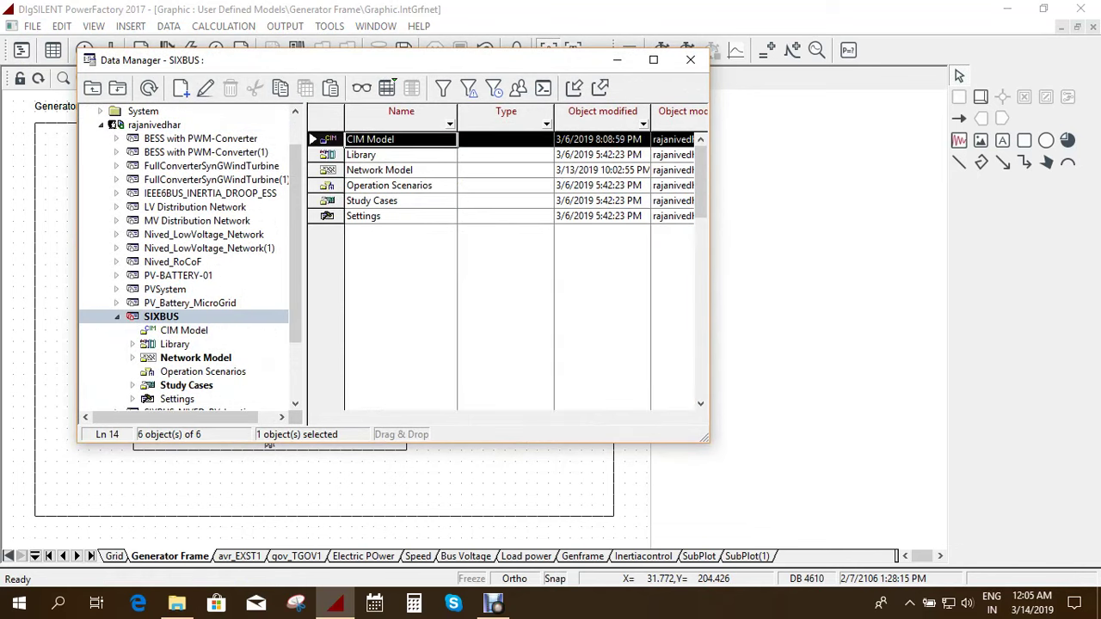
{"action": "double_click", "coordinate": [380, 170]}
{"action": "double_click", "coordinate": [370, 154]}
{"action": "double_click", "coordinate": [370, 139]}
{"action": "scroll", "coordinate": [504, 270], "scroll_direction": "down", "scroll_amount": 7}
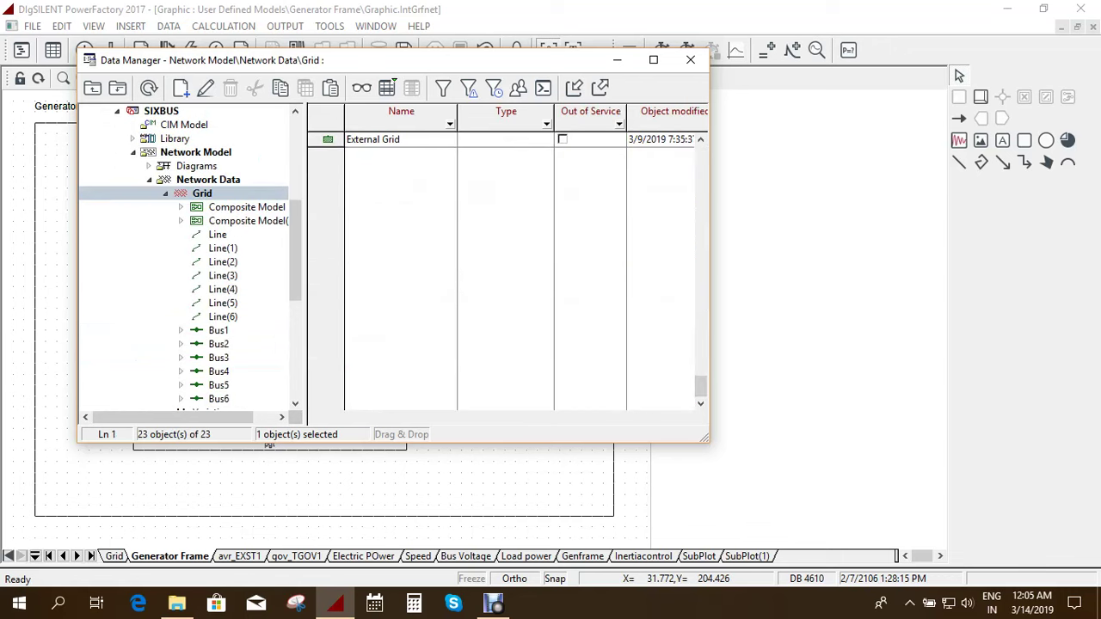
{"action": "right_click", "coordinate": [327, 139]}
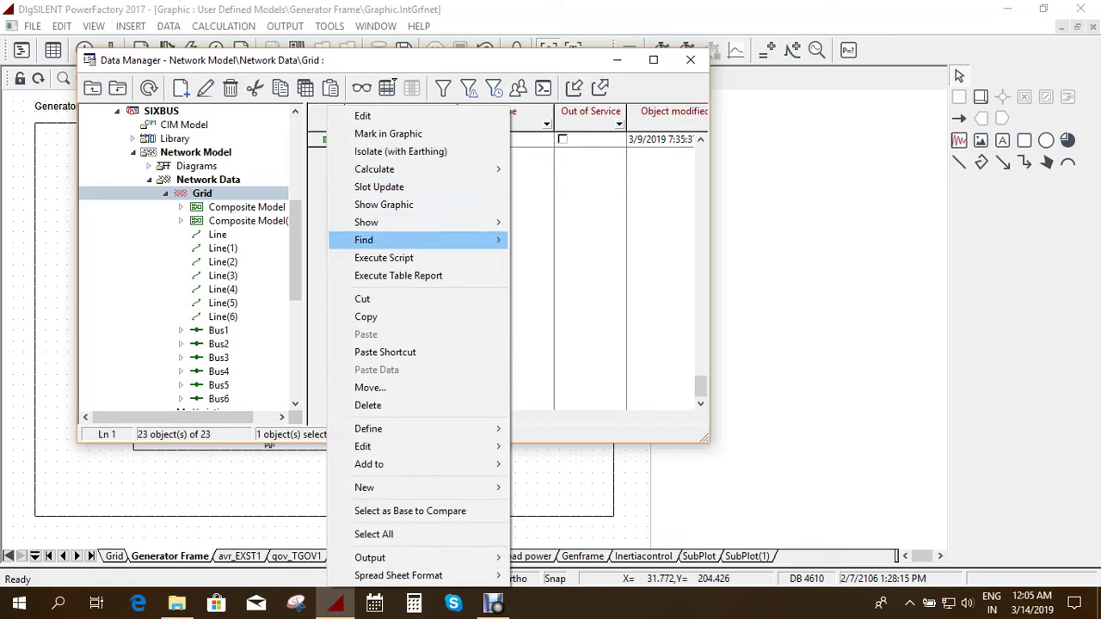
{"action": "mouse_move", "coordinate": [404, 486]}
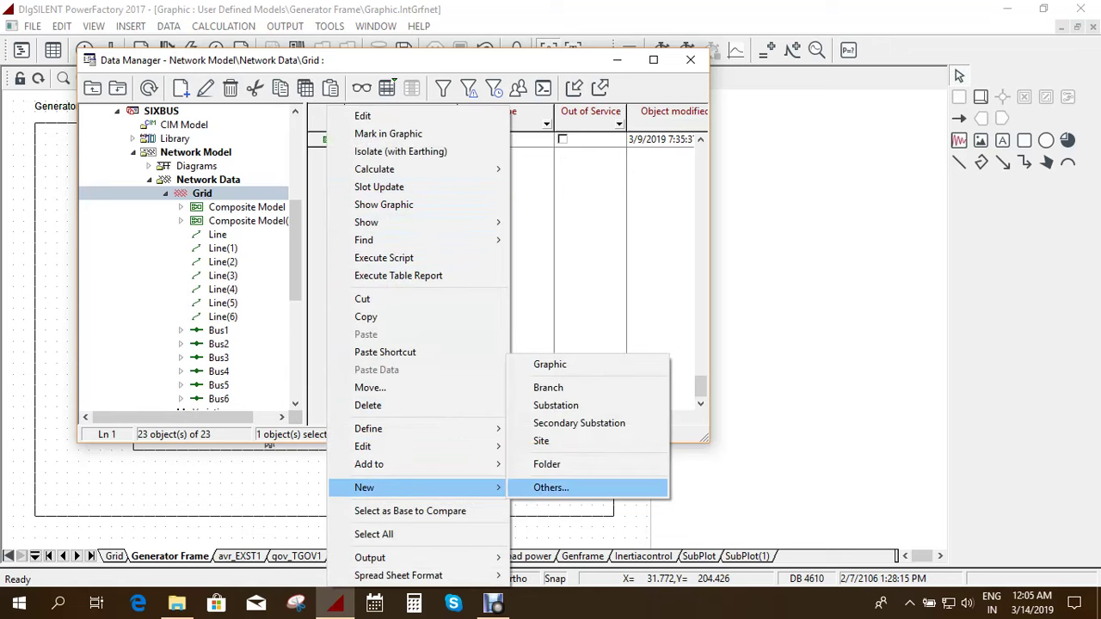
{"action": "left_click", "coordinate": [551, 487]}
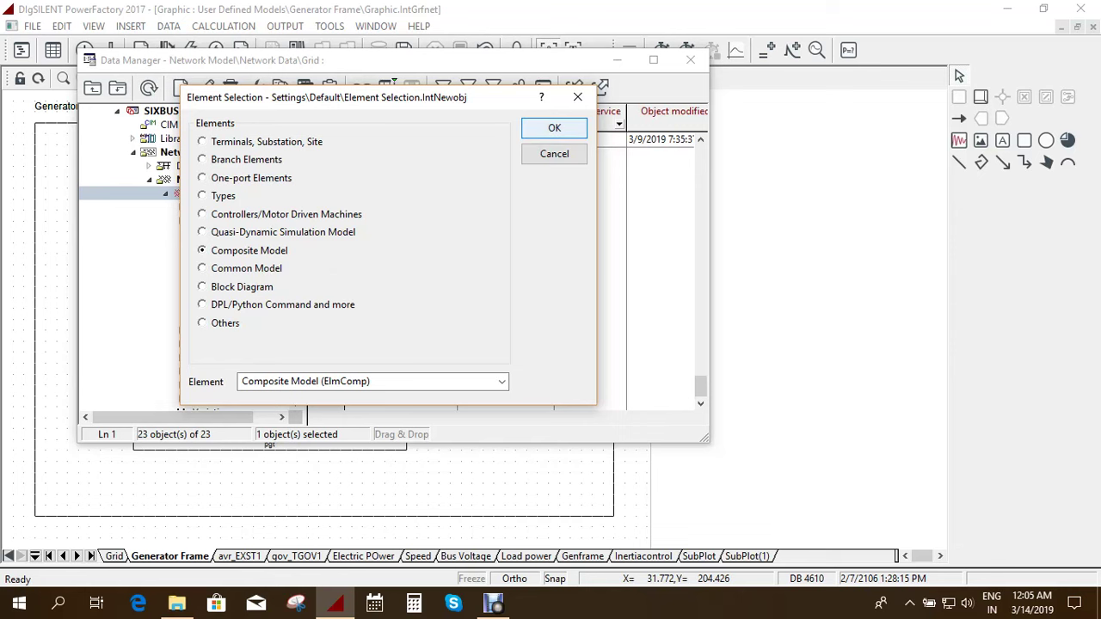
{"action": "left_click", "coordinate": [554, 127]}
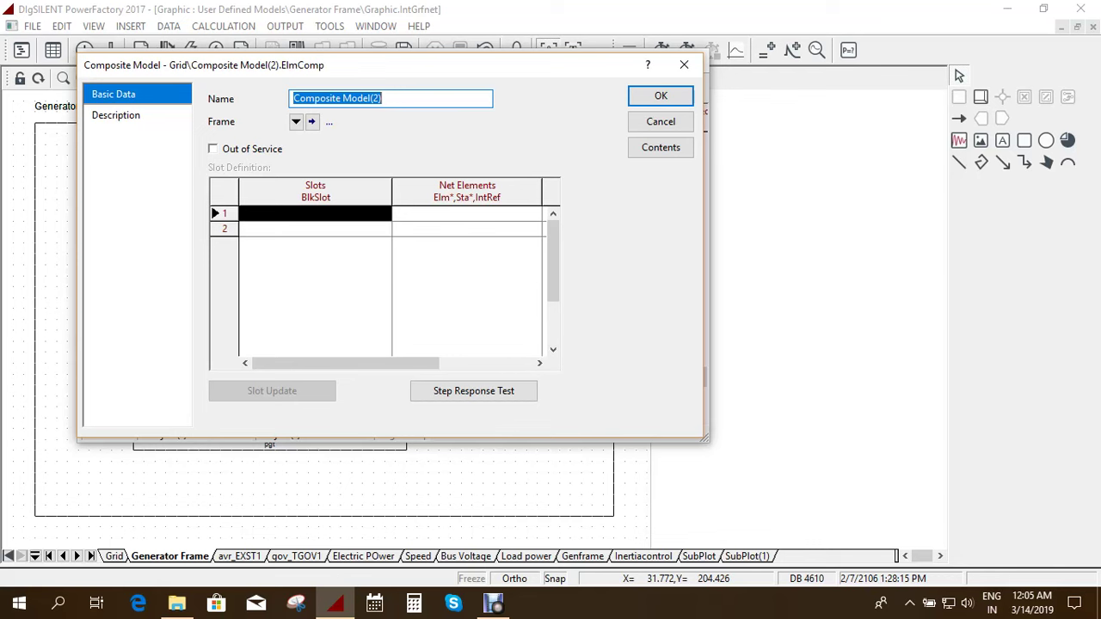
Step: Assign the Generator Frame from the project's User Defined Models as the composite model's frame
{"action": "left_click", "coordinate": [296, 121]}
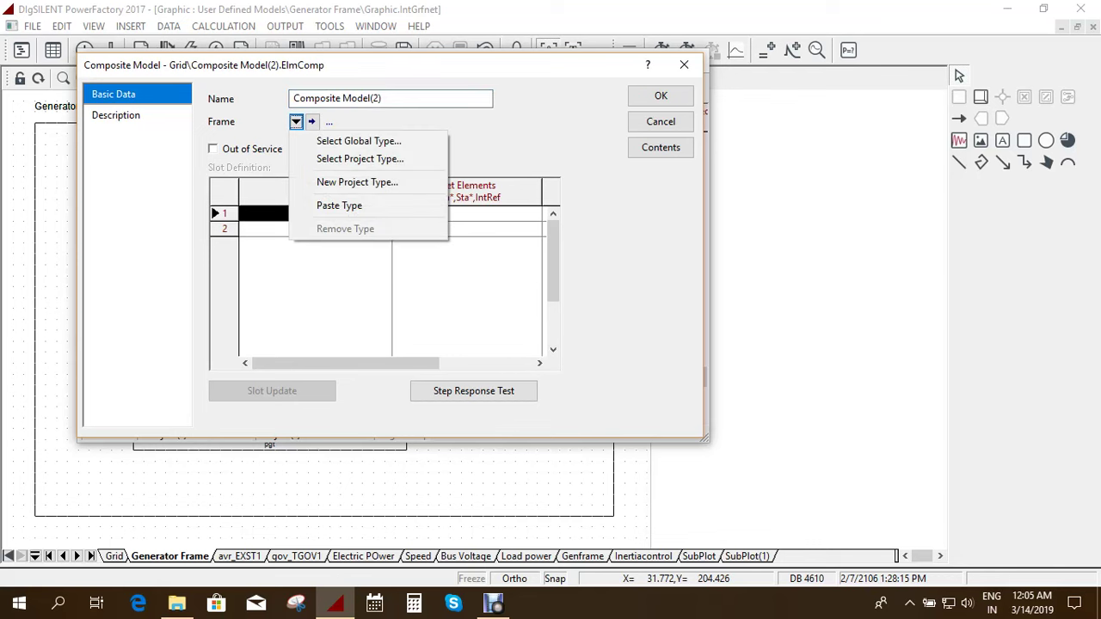
{"action": "left_click", "coordinate": [359, 158]}
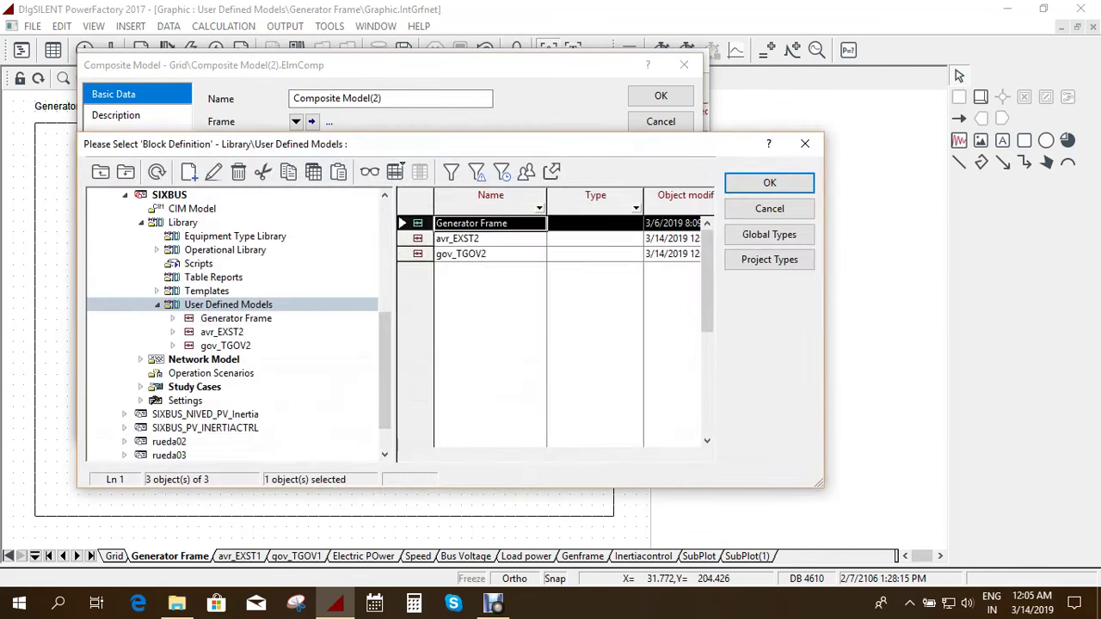
{"action": "left_click", "coordinate": [768, 182]}
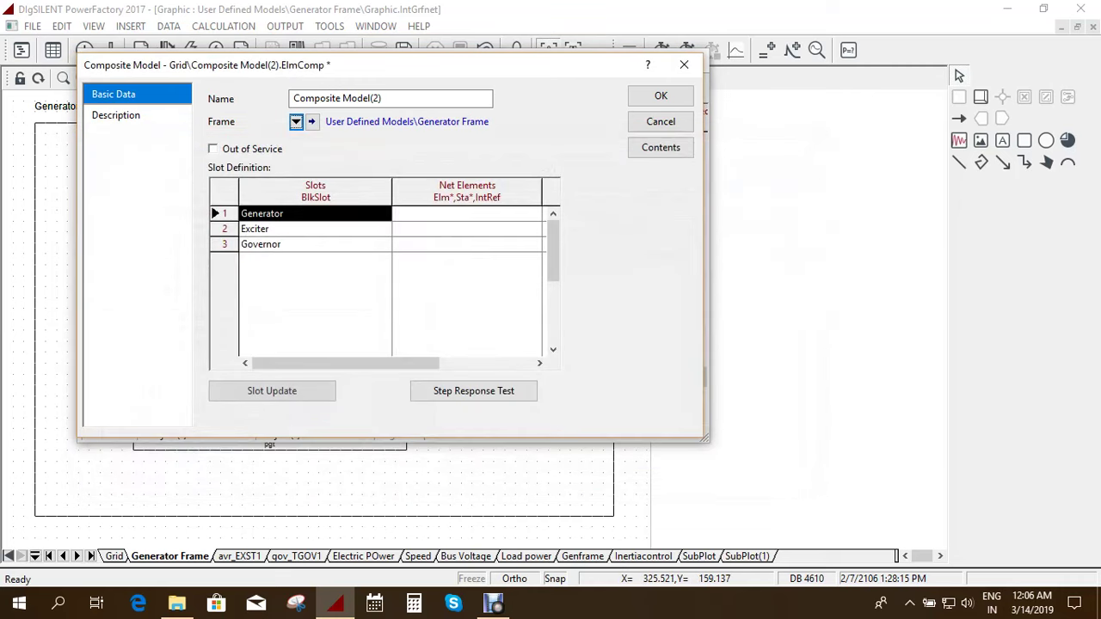
Step: Assign the synchronous machine G1 from the Grid to the composite model's Generator slot
{"action": "left_click", "coordinate": [467, 213]}
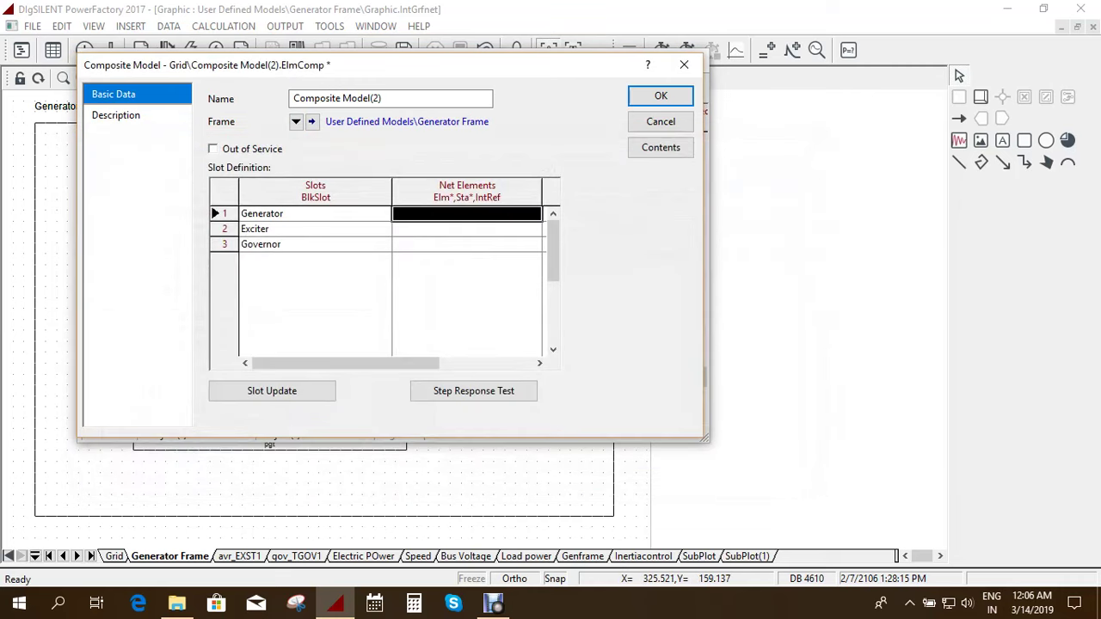
{"action": "right_click", "coordinate": [440, 215]}
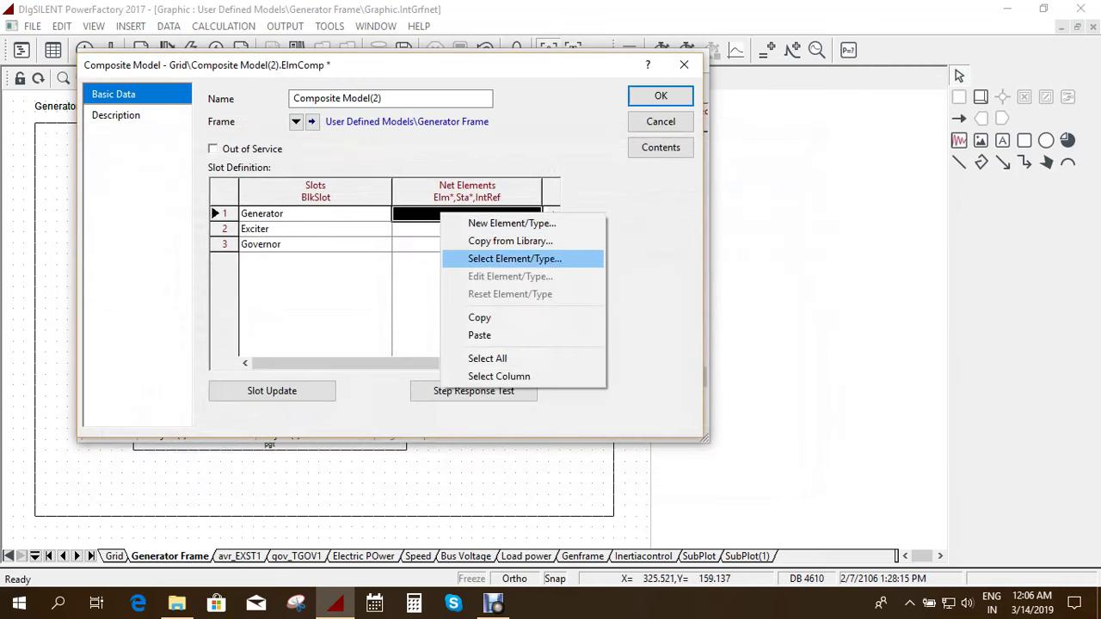
{"action": "left_click", "coordinate": [514, 258]}
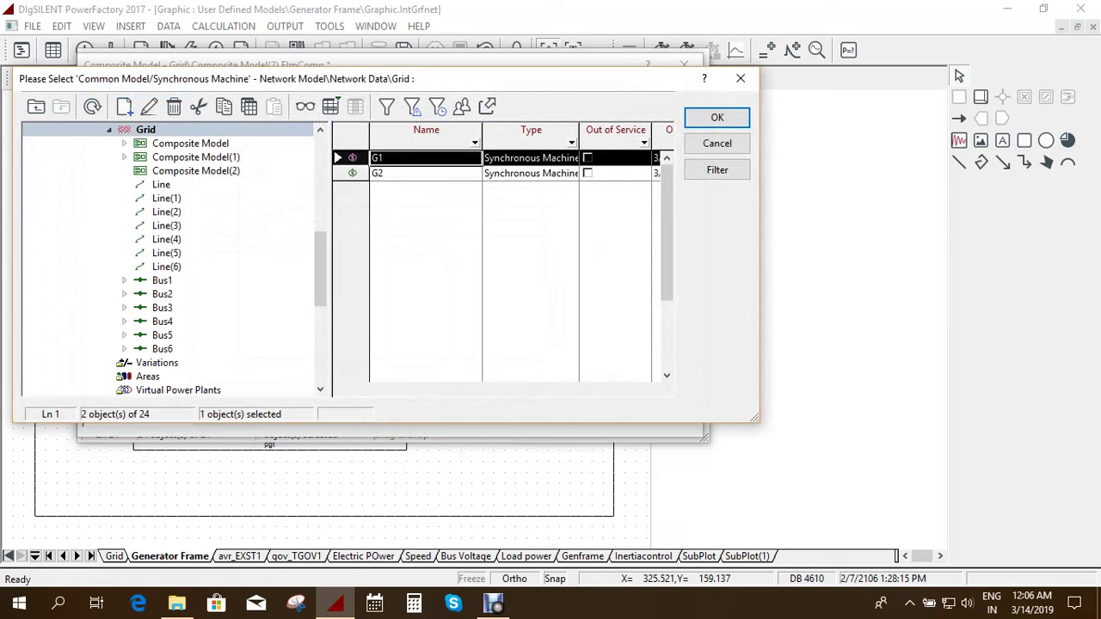
{"action": "left_click", "coordinate": [717, 117]}
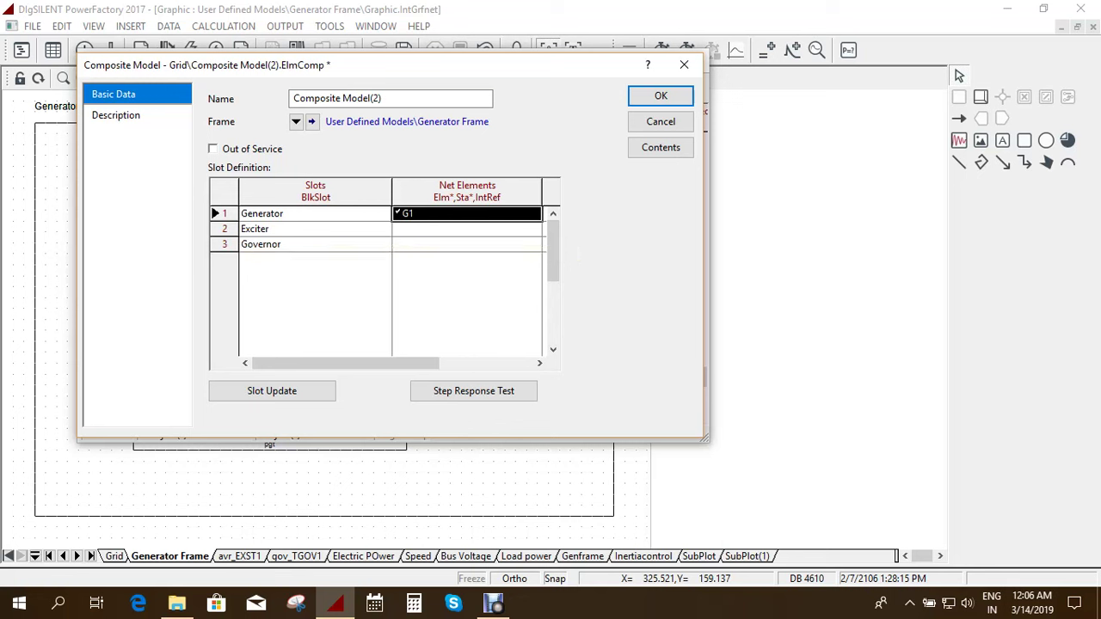
Step: Fill the Exciter slot with a new common model based on the avr_EXST2 block definition, keeping its default parameters
{"action": "left_click", "coordinate": [466, 228]}
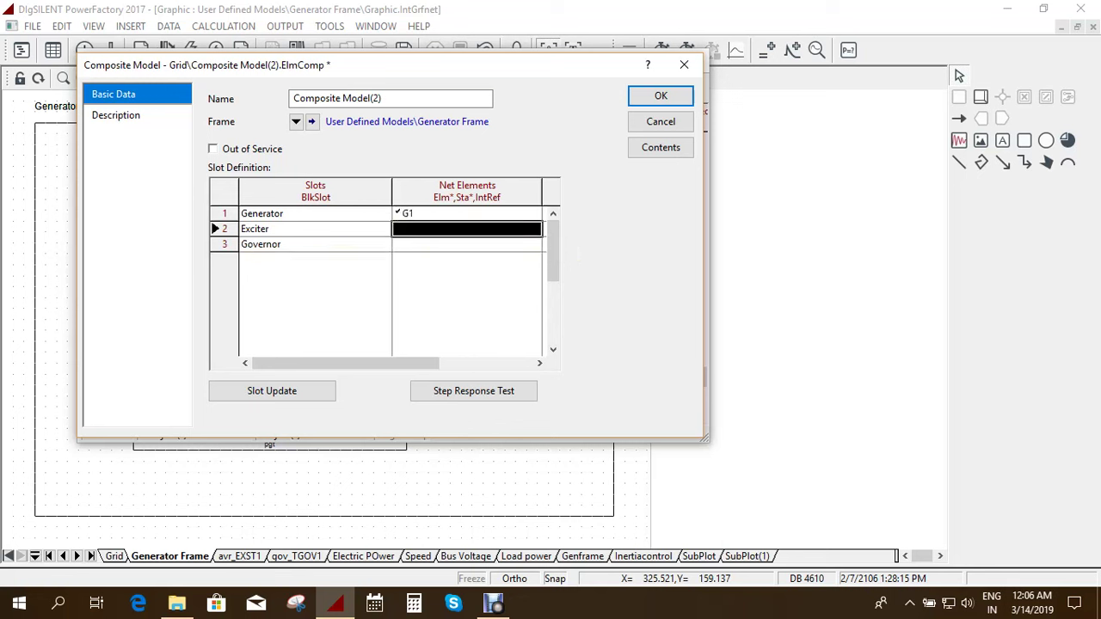
{"action": "right_click", "coordinate": [413, 229]}
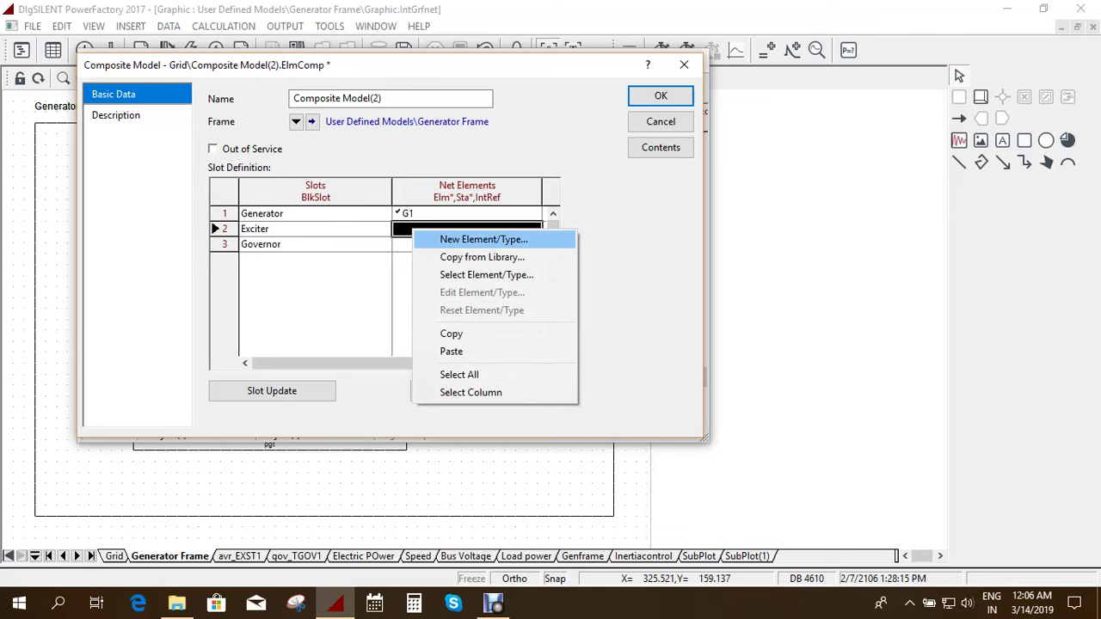
{"action": "left_click", "coordinate": [483, 239]}
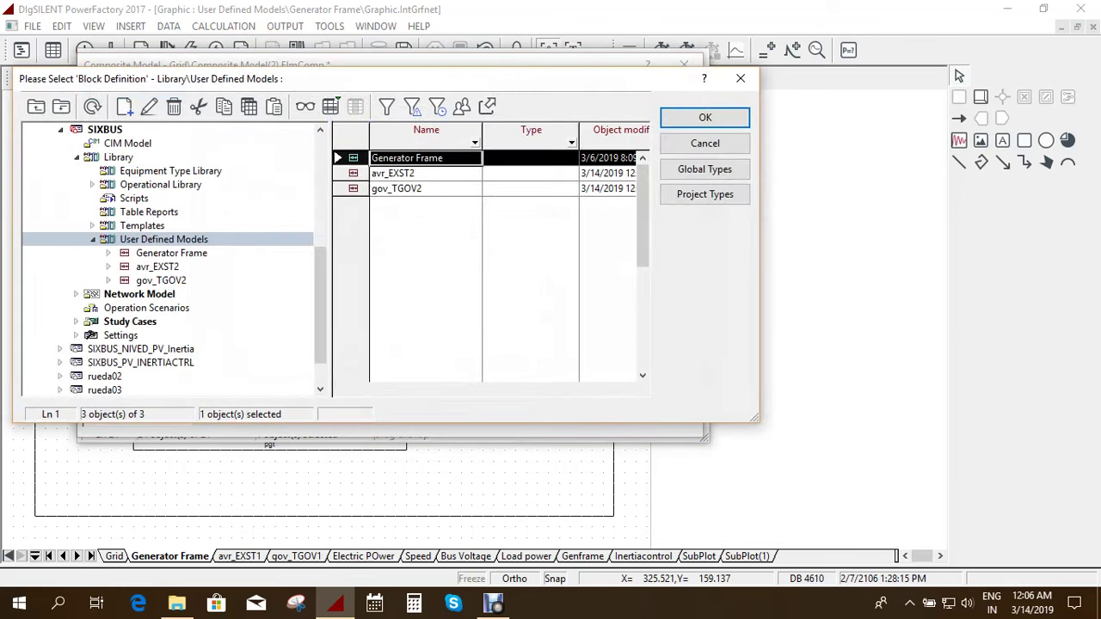
{"action": "left_click", "coordinate": [353, 173]}
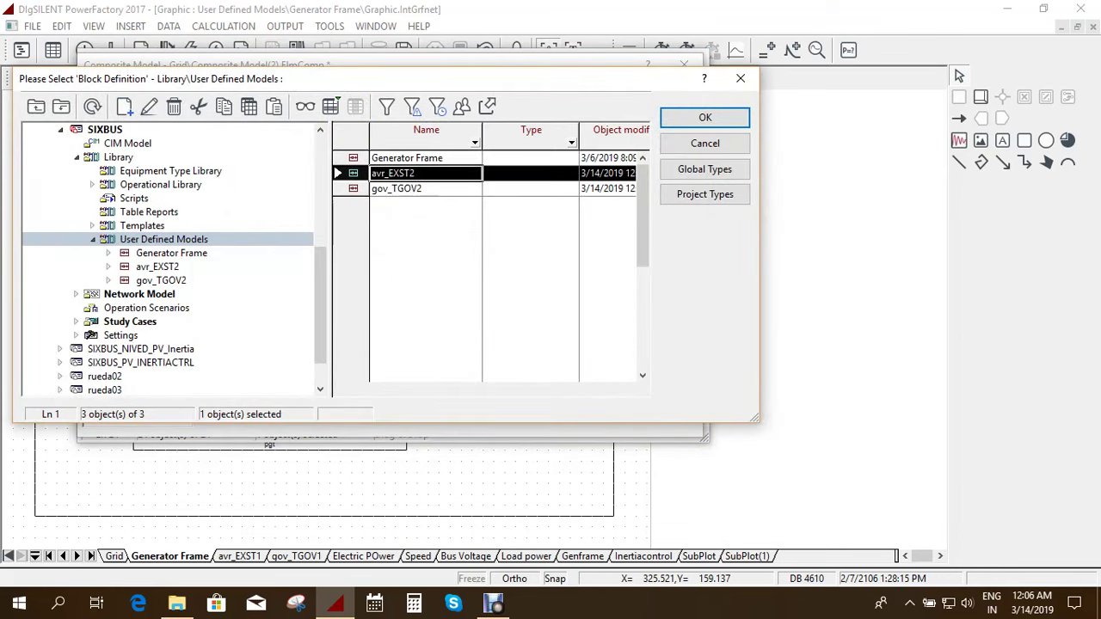
{"action": "left_click", "coordinate": [704, 117]}
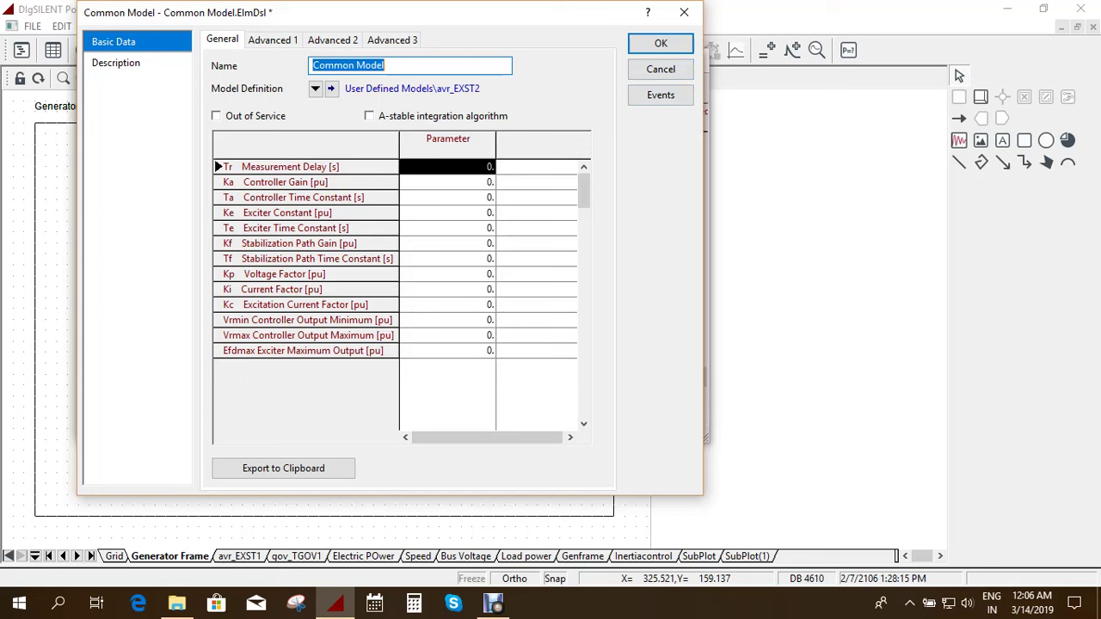
{"action": "left_click", "coordinate": [660, 43]}
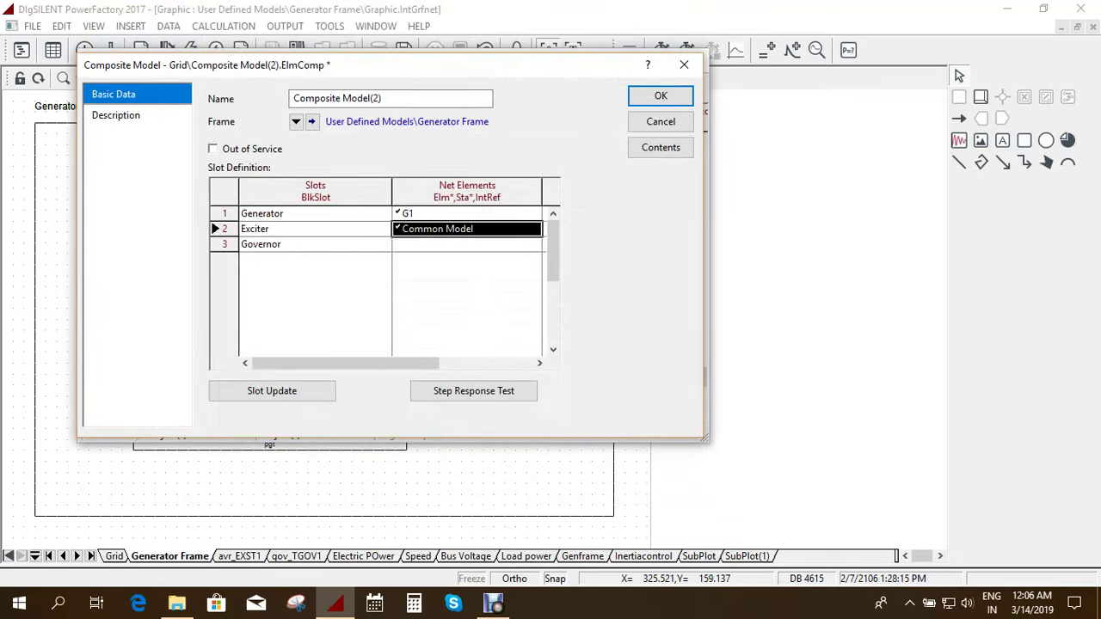
Step: Fill the Governor slot with a new common model based on gov_TGOV2, then save the composite model and close the Data Manager
{"action": "left_click", "coordinate": [467, 244]}
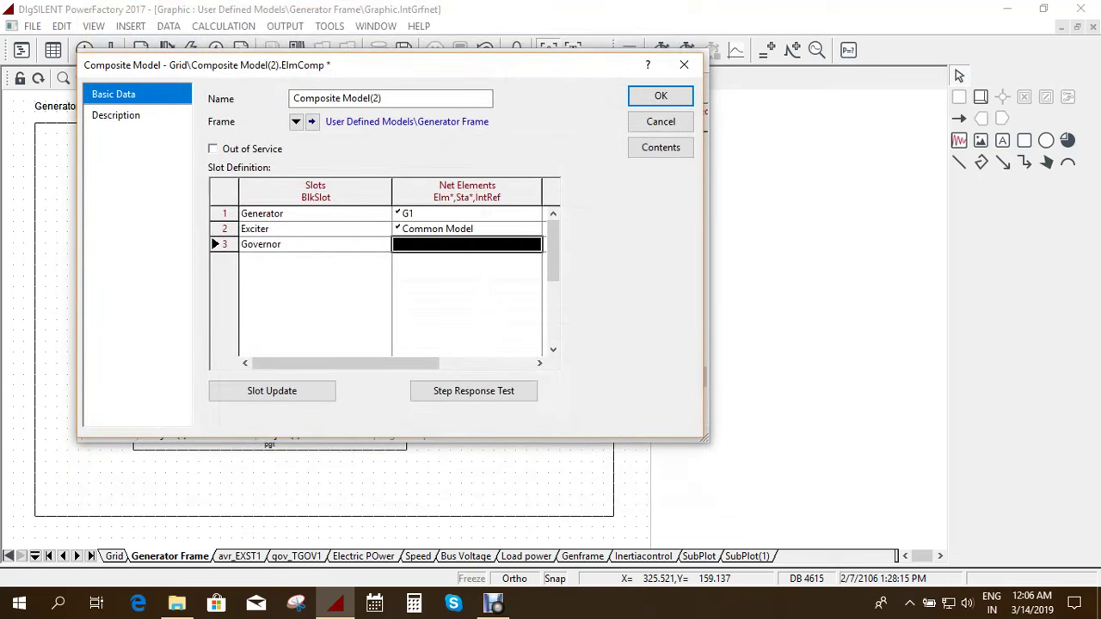
{"action": "right_click", "coordinate": [421, 244]}
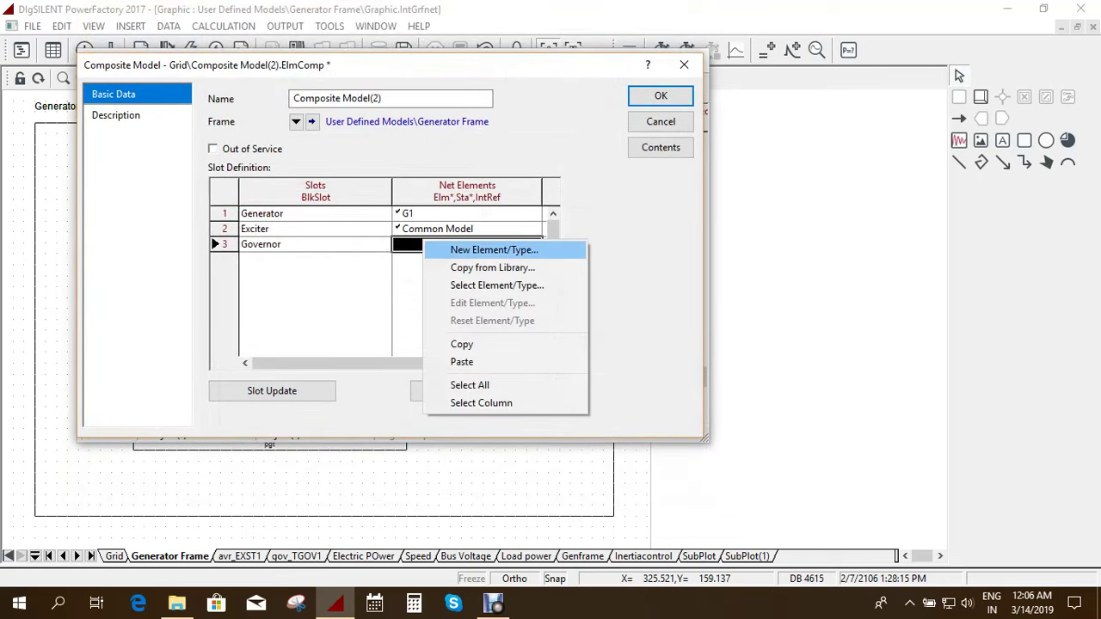
{"action": "left_click", "coordinate": [469, 248]}
{"action": "left_click", "coordinate": [396, 188]}
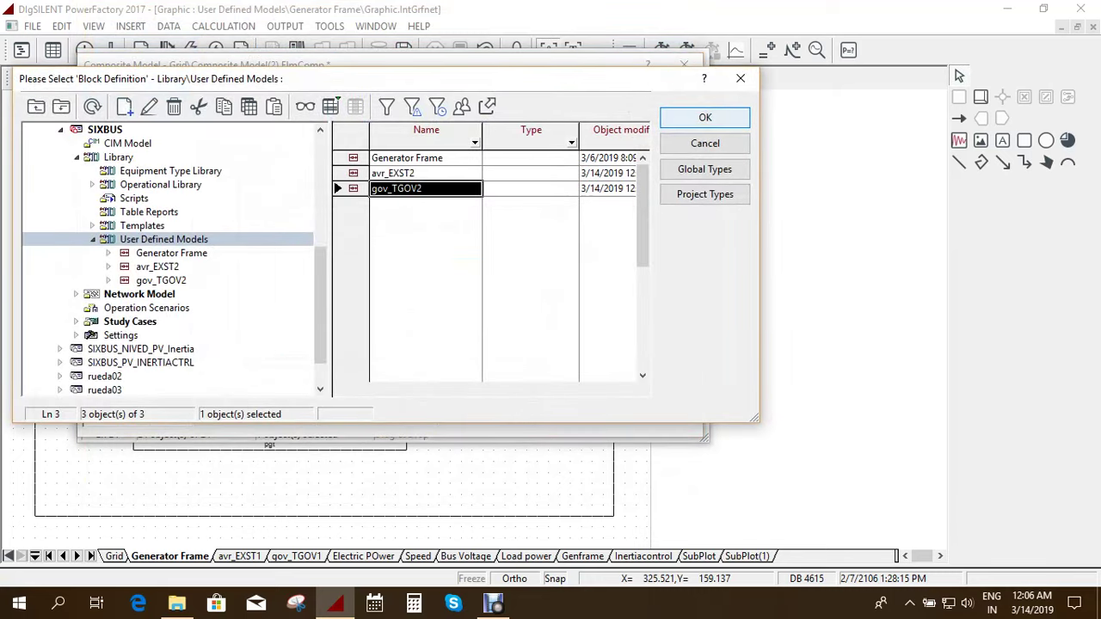
{"action": "left_click", "coordinate": [703, 117]}
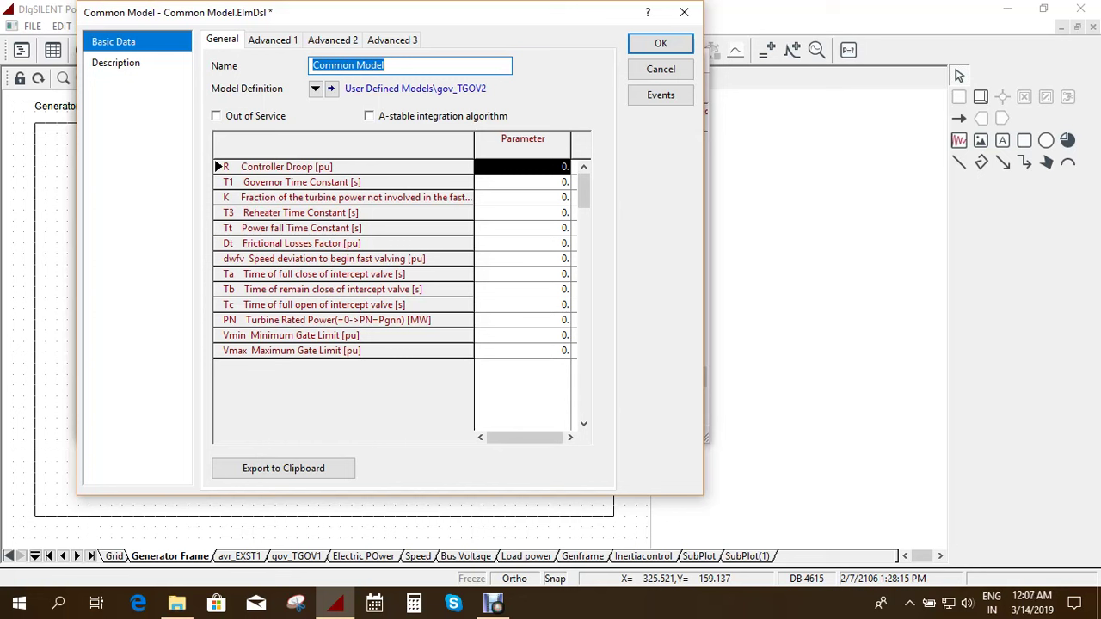
{"action": "left_click", "coordinate": [660, 43]}
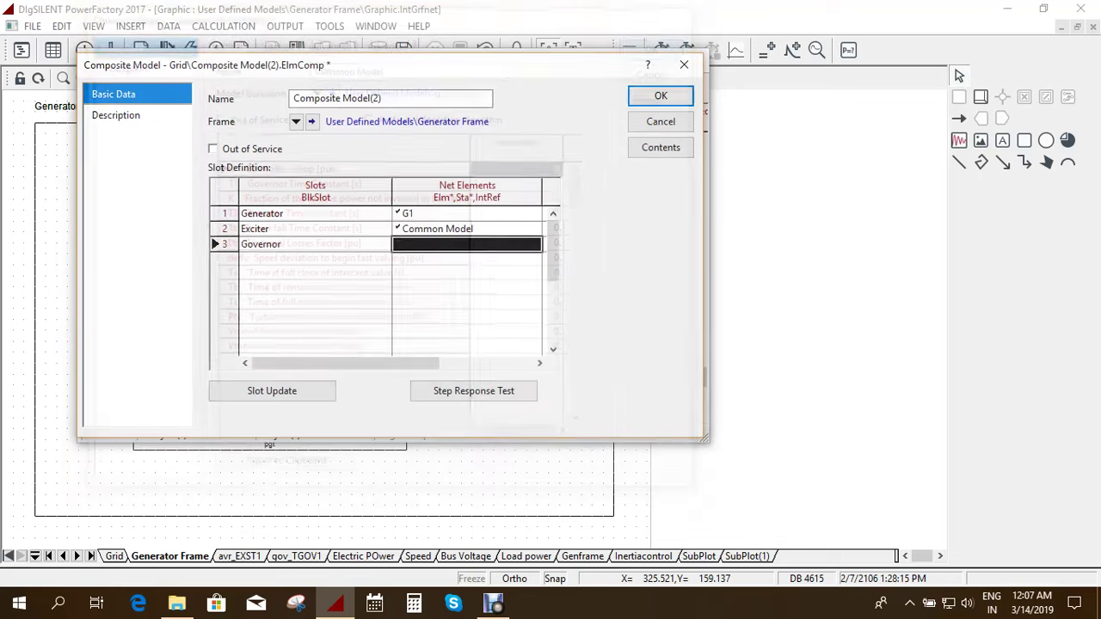
{"action": "left_click", "coordinate": [660, 95]}
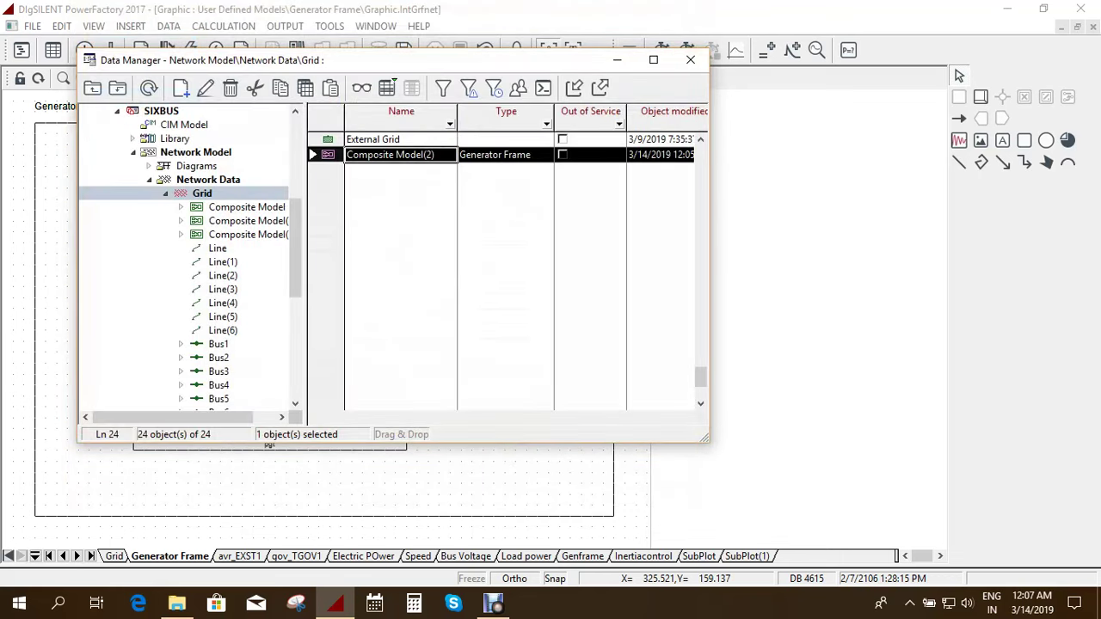
{"action": "left_click", "coordinate": [689, 59]}
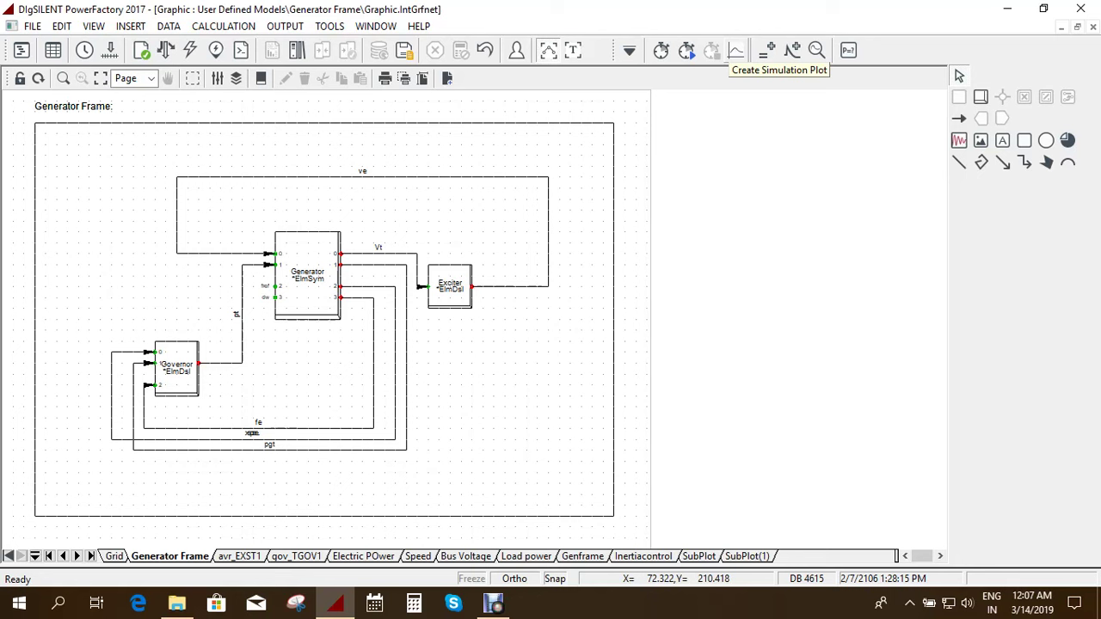
Step: Display the Grid single-line diagram and minimize the program window
{"action": "left_click", "coordinate": [735, 50]}
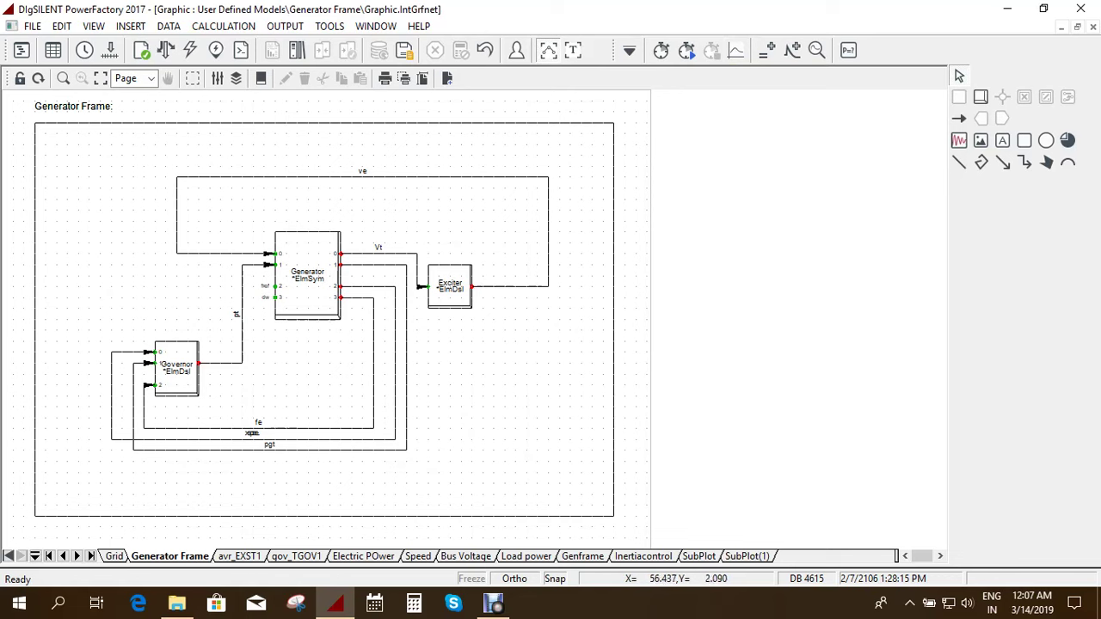
{"action": "left_click", "coordinate": [114, 556]}
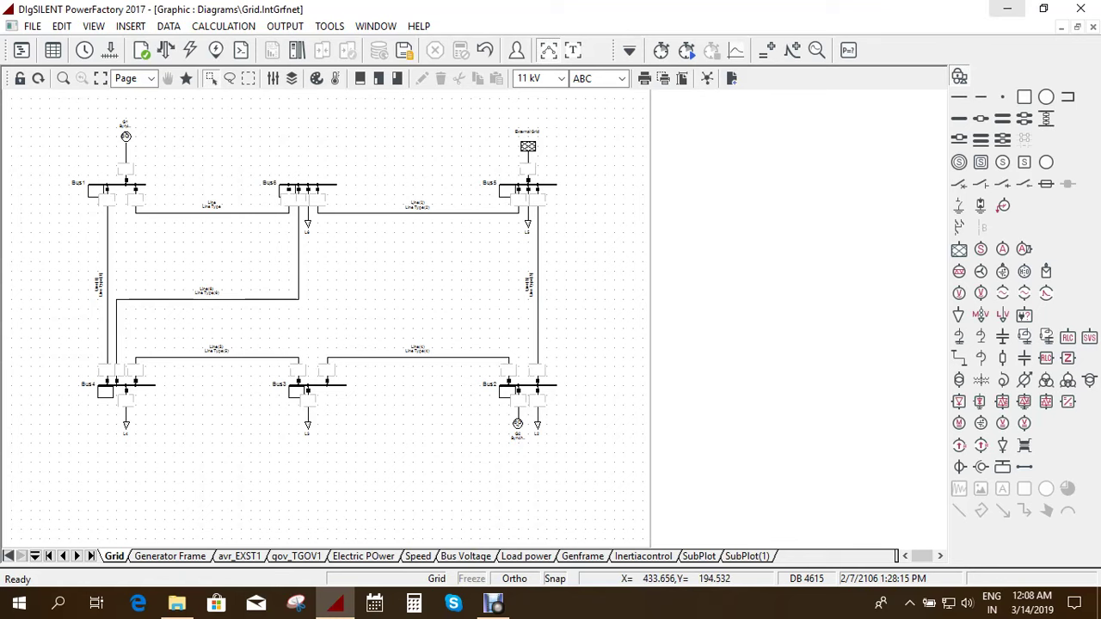
{"action": "left_click", "coordinate": [1007, 8]}
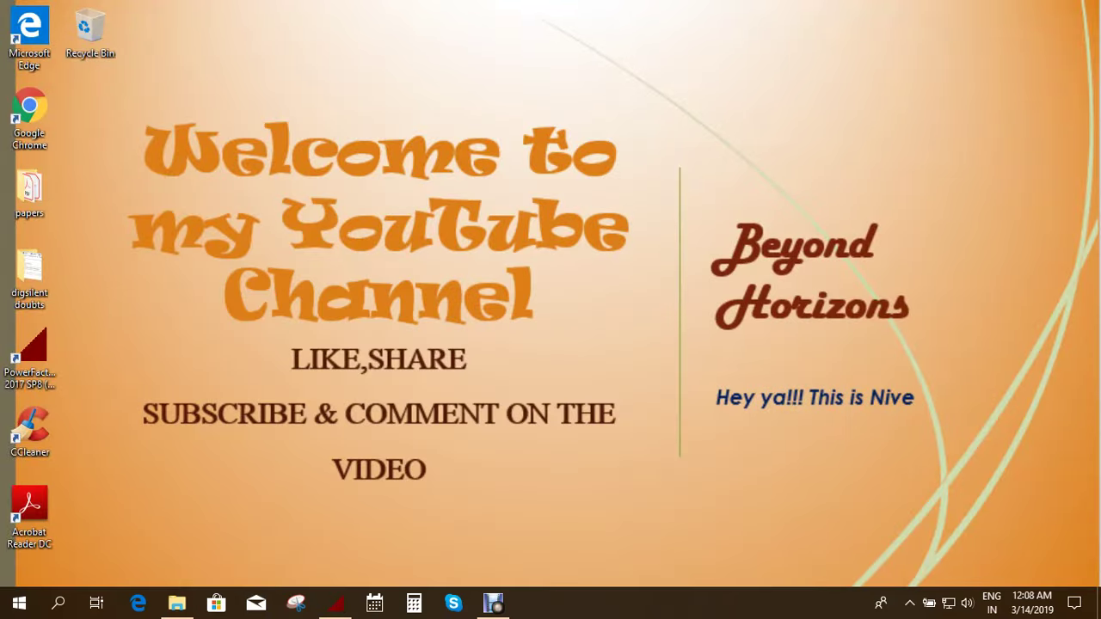